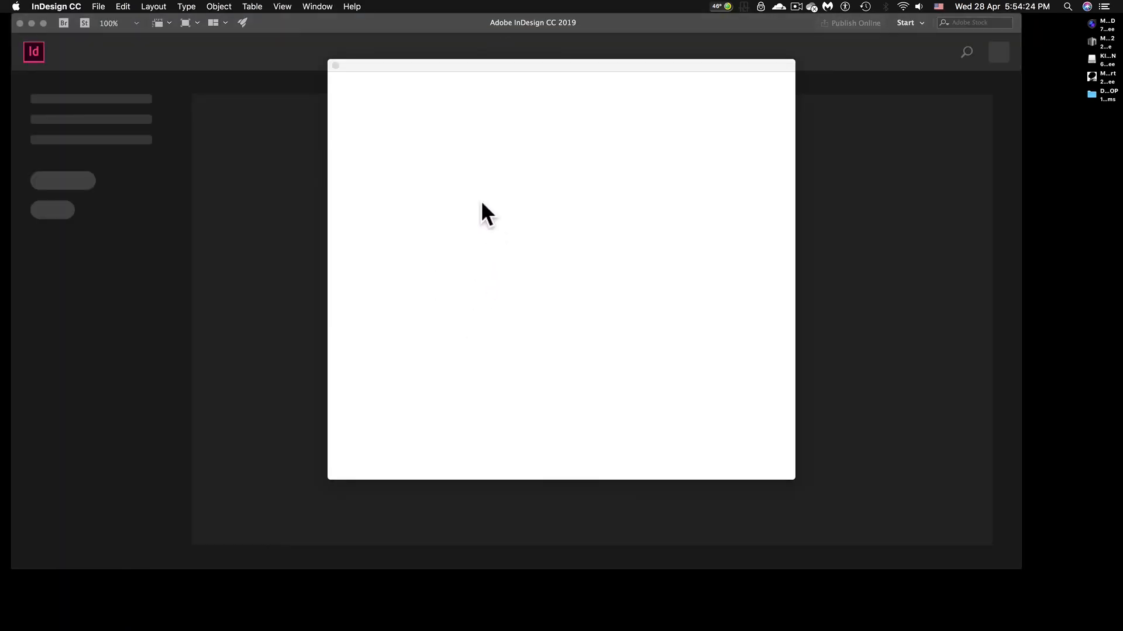
Close the blank start-up window so the home screen is accessible
{"action": "left_click", "coordinate": [334, 65]}
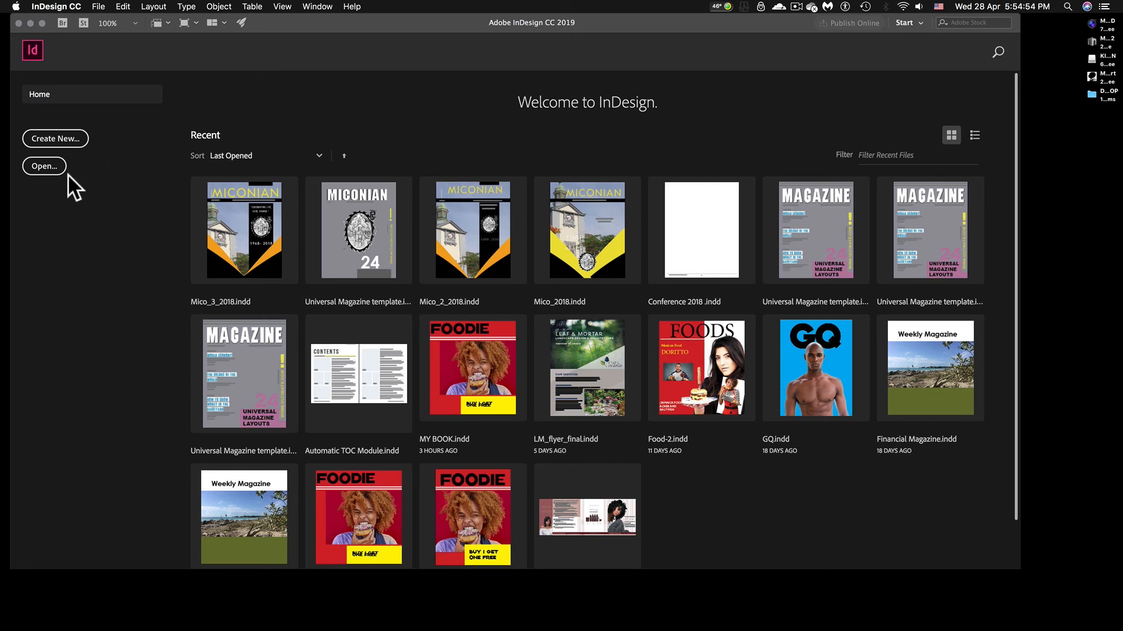
{"action": "left_click", "coordinate": [52, 168]}
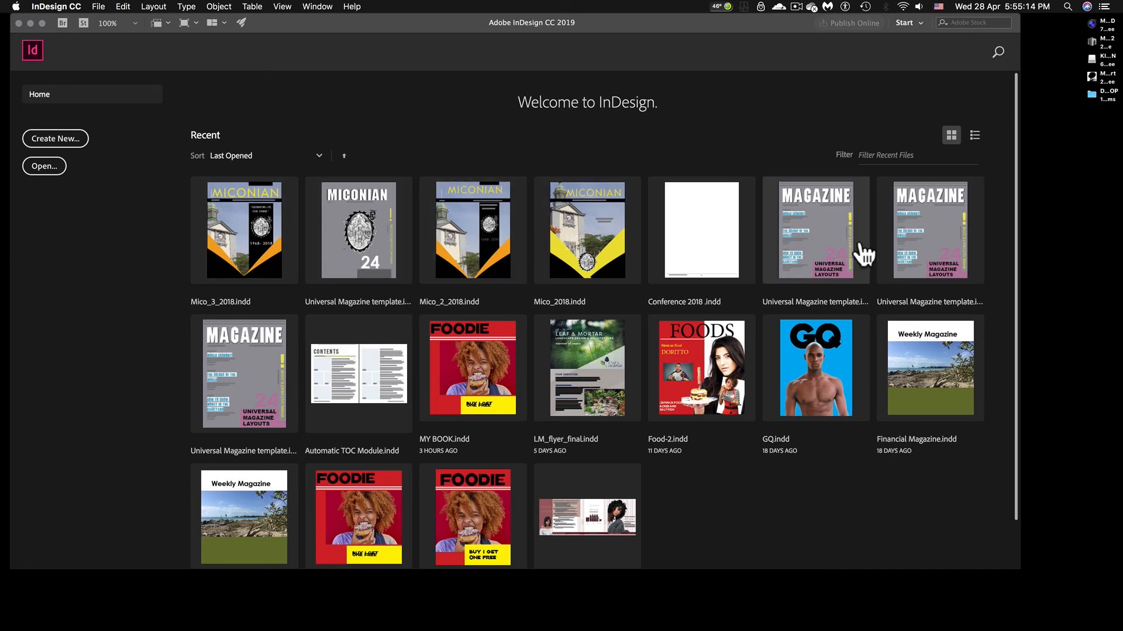
{"action": "key", "text": "super+Tab"}
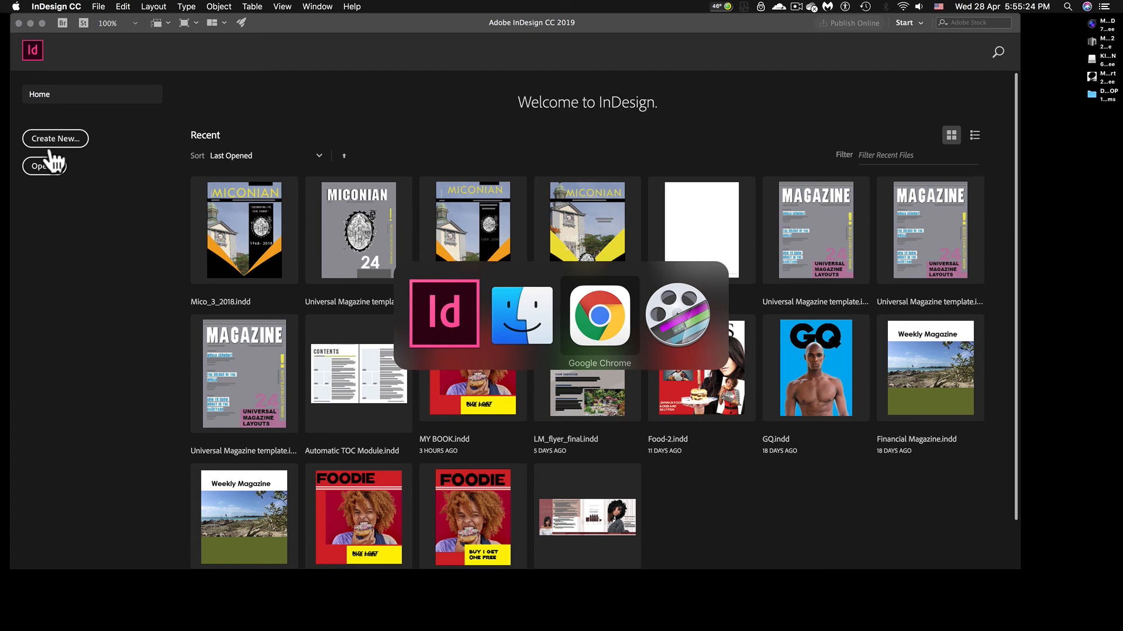
Open the New Document dialog, reposition it and enlarge it to see all its settings
{"action": "left_click", "coordinate": [46, 140]}
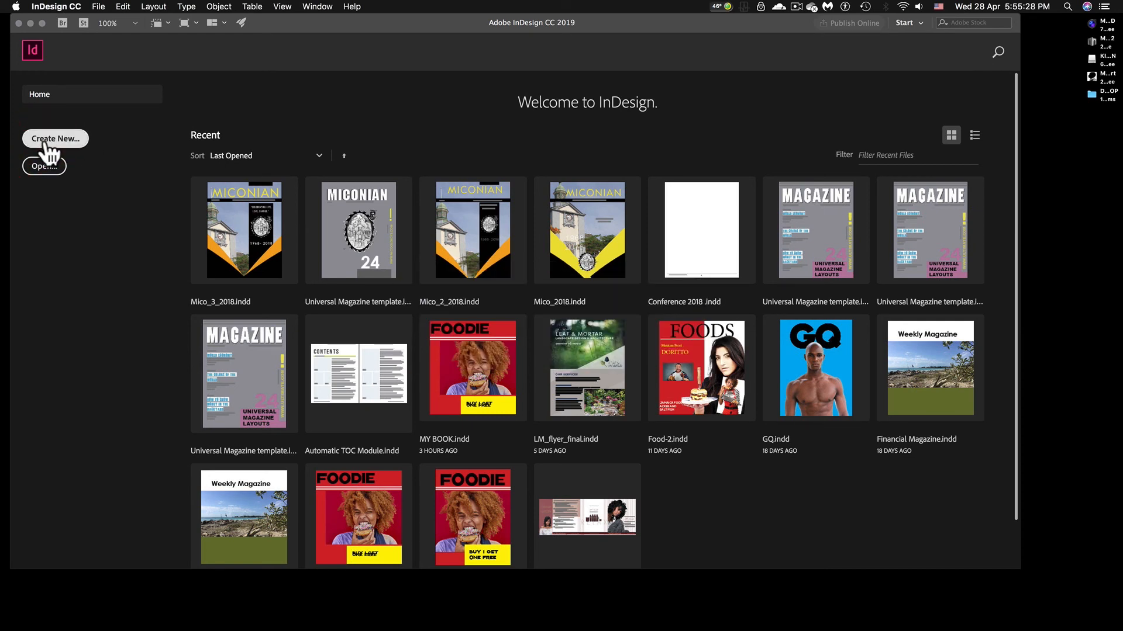
{"action": "left_click", "coordinate": [45, 139]}
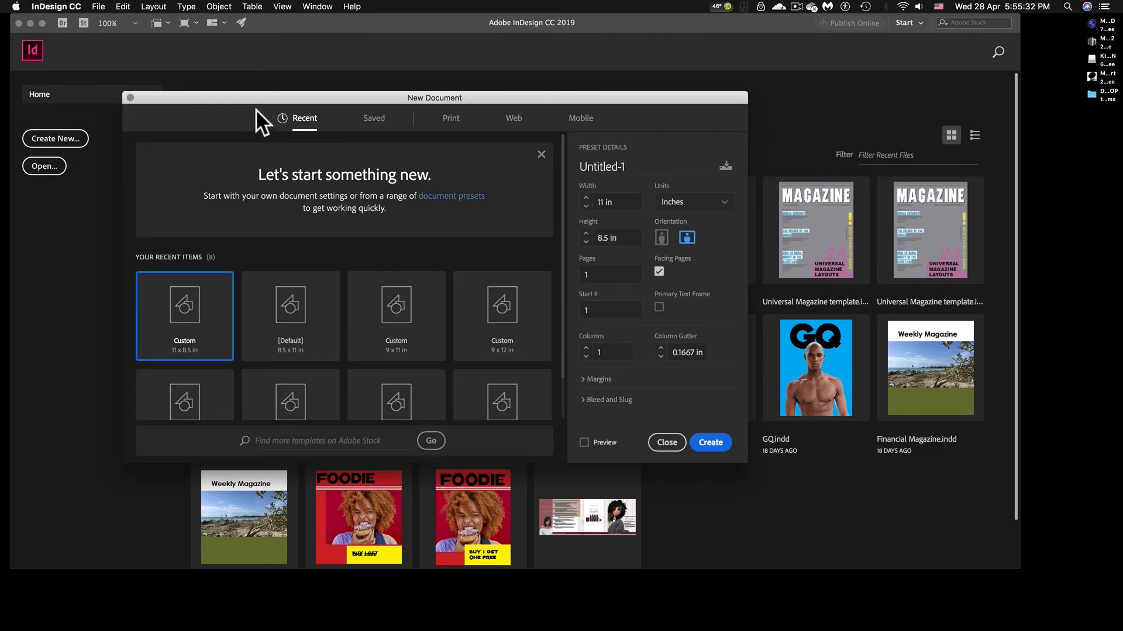
{"action": "left_click_drag", "start_coordinate": [257, 99], "coordinate": [245, 67]}
{"action": "left_click_drag", "start_coordinate": [731, 431], "coordinate": [1025, 558]}
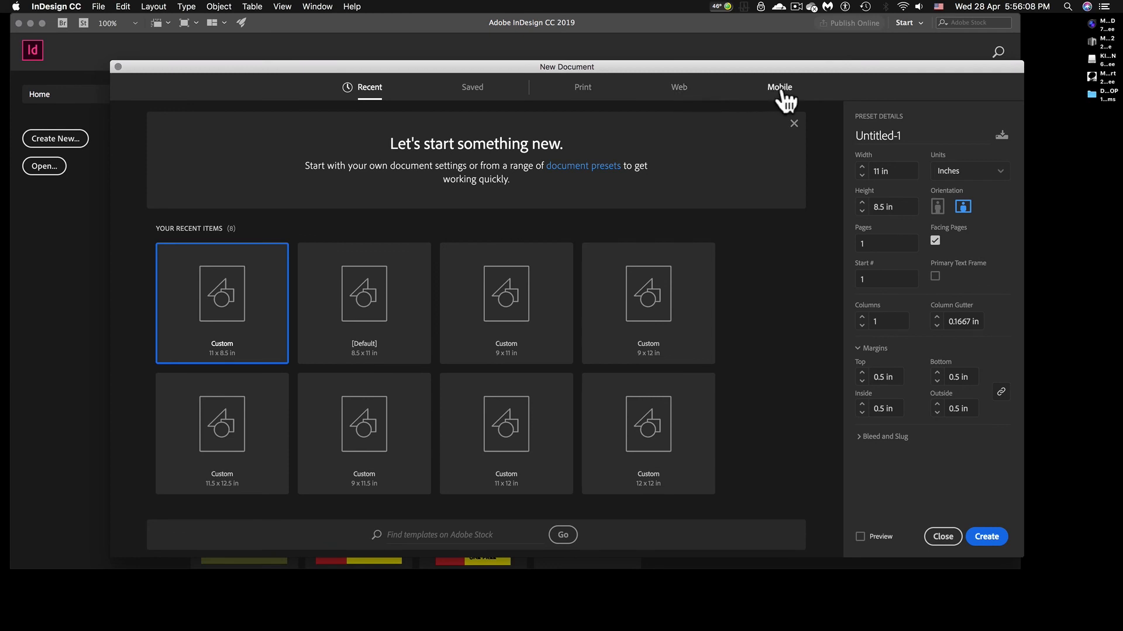
Show the Print presets and name the new Letter document Indesign 1
{"action": "left_click", "coordinate": [583, 92]}
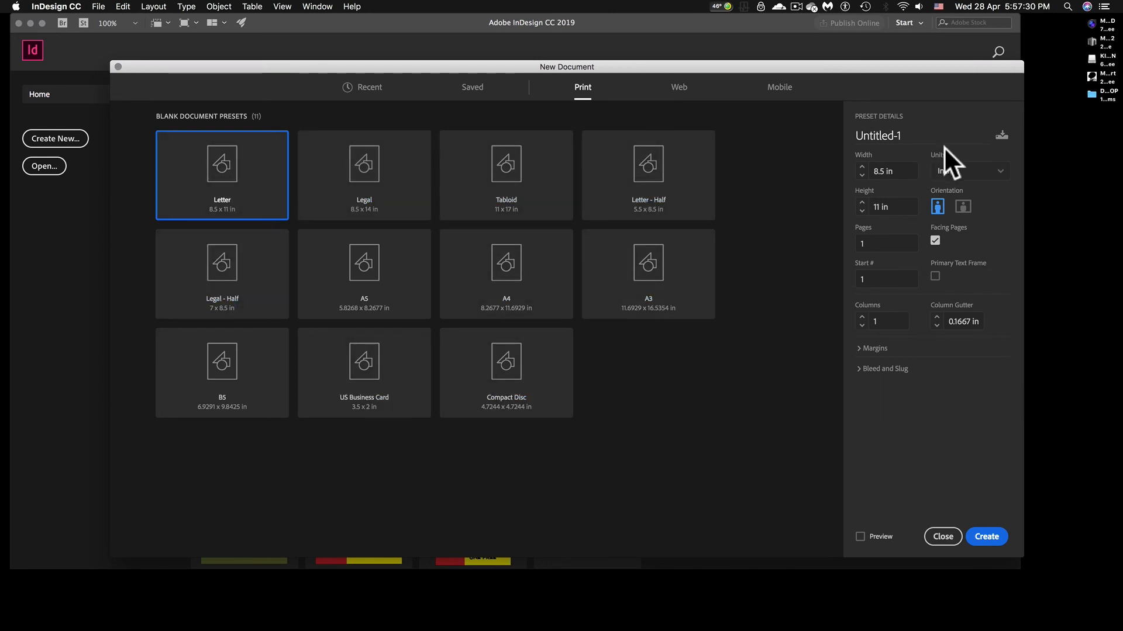
{"action": "left_click_drag", "start_coordinate": [901, 136], "coordinate": [843, 133]}
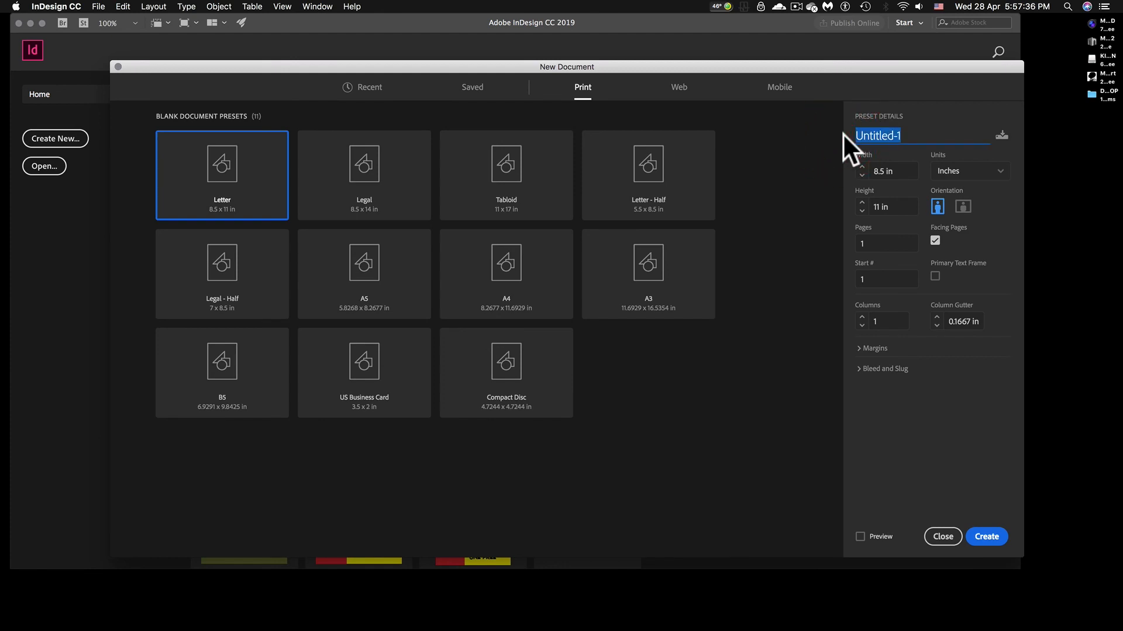
{"action": "type", "text": "iNDESIGN"}
{"action": "key", "text": "super+a"}
{"action": "type", "text": "Indesign 1"}
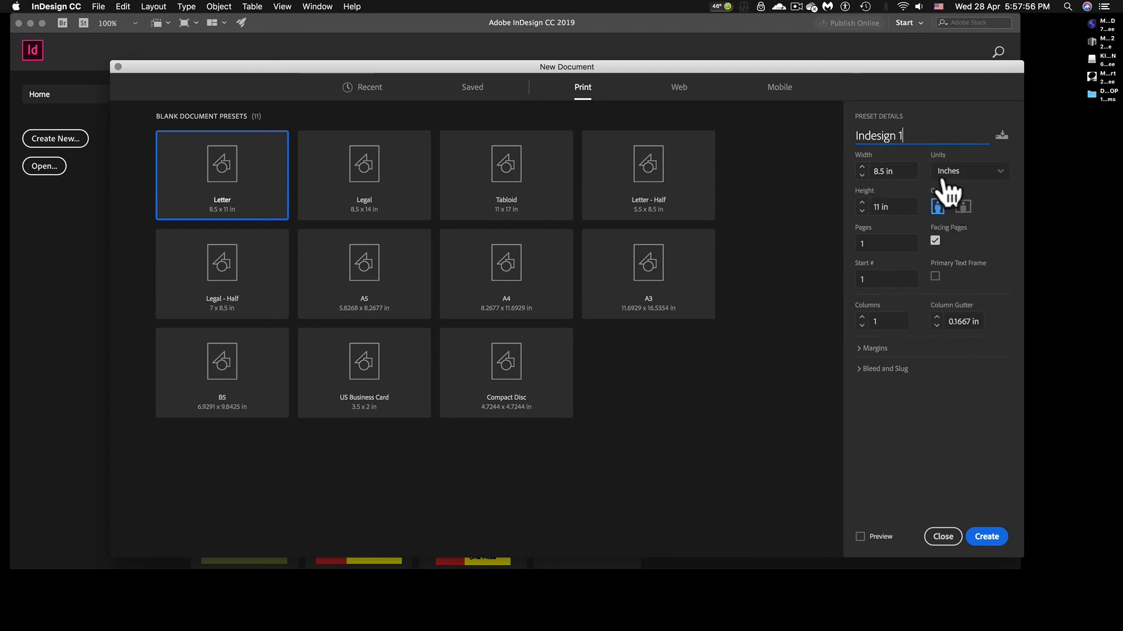
Keep inches as the units, set the page count to 5 and create the document
{"action": "left_click", "coordinate": [996, 171]}
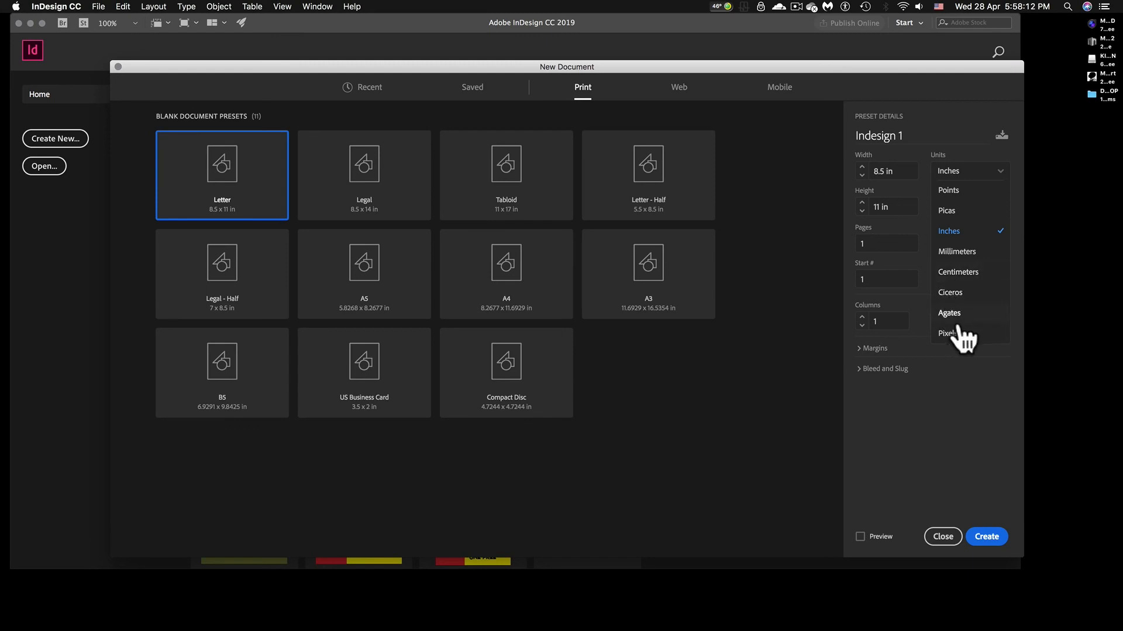
{"action": "left_click", "coordinate": [985, 384]}
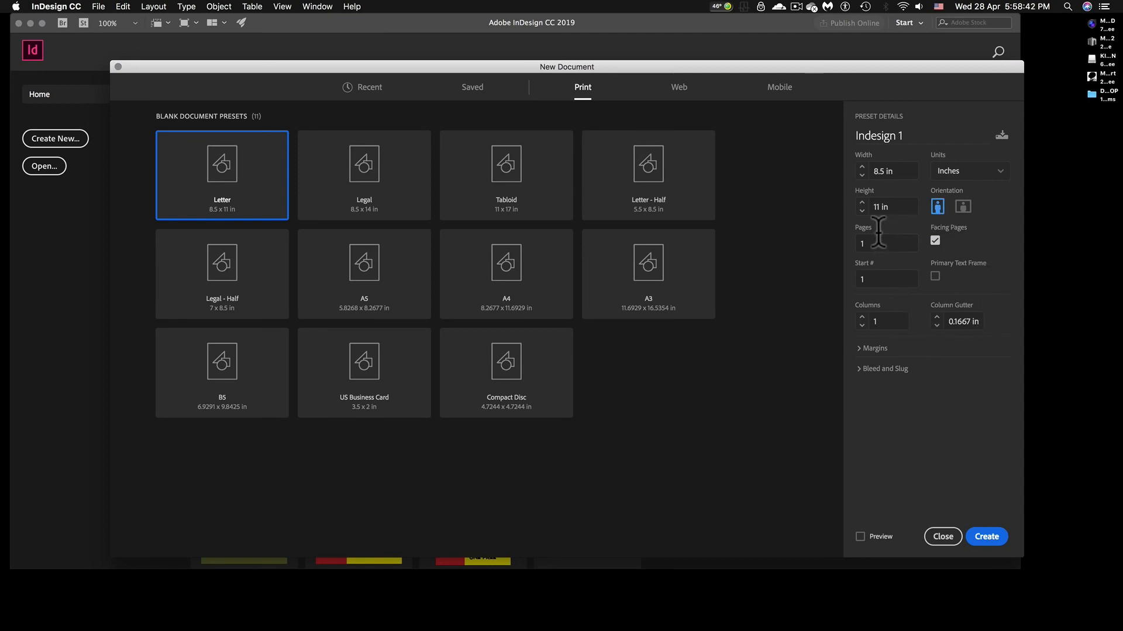
{"action": "left_click", "coordinate": [858, 241]}
{"action": "type", "text": "5"}
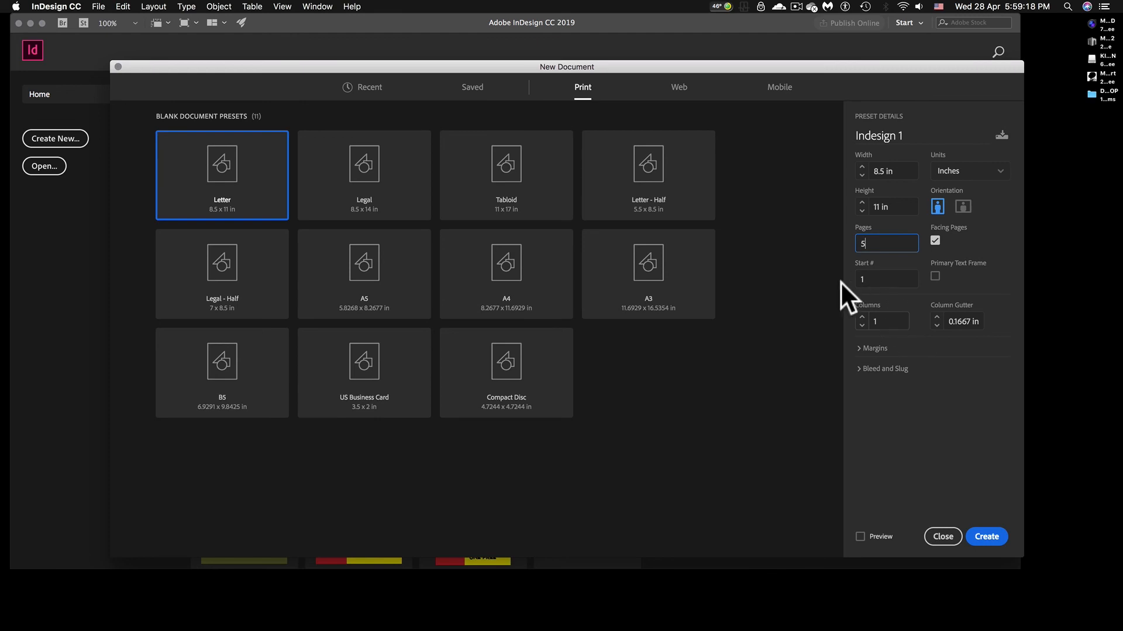
{"action": "left_click", "coordinate": [988, 536]}
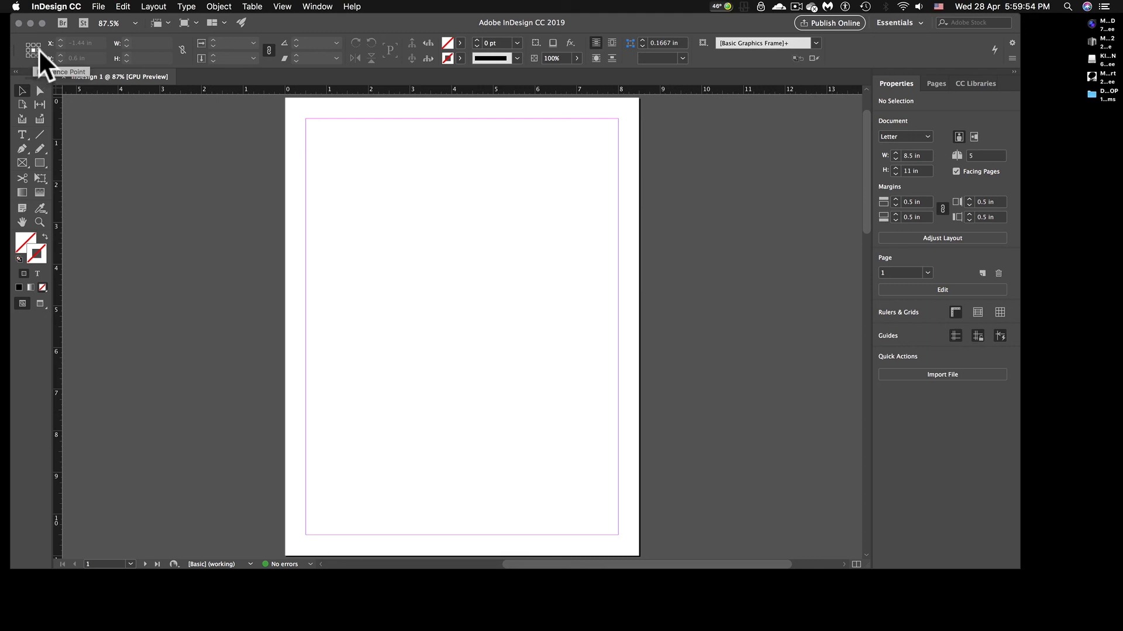
{"action": "key", "text": "super+Tab"}
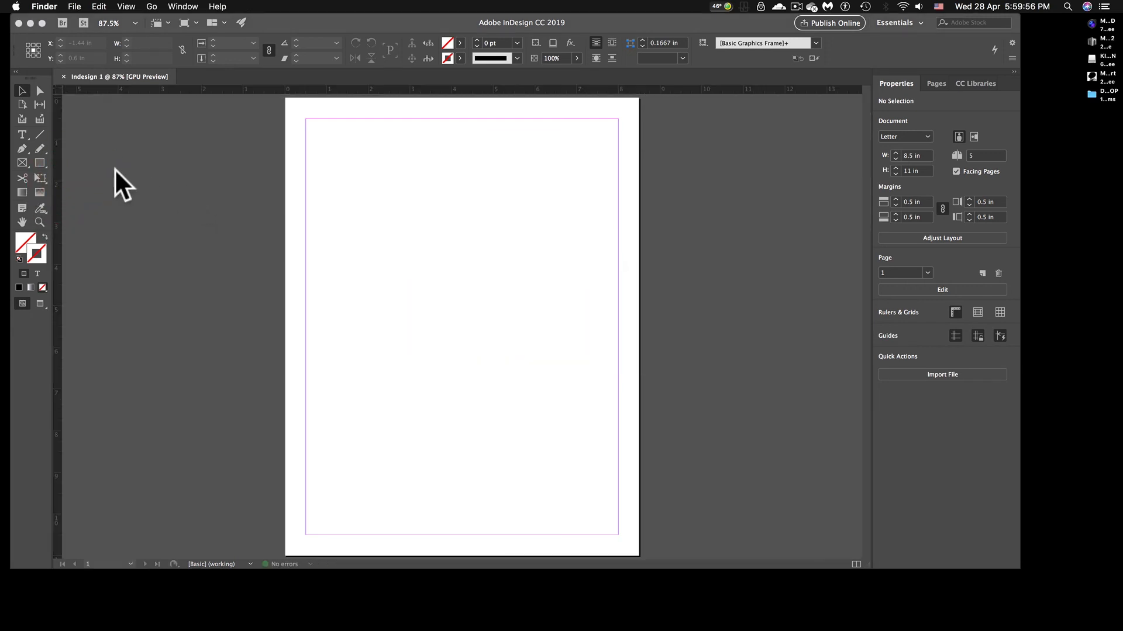
{"action": "key", "text": "super+Tab"}
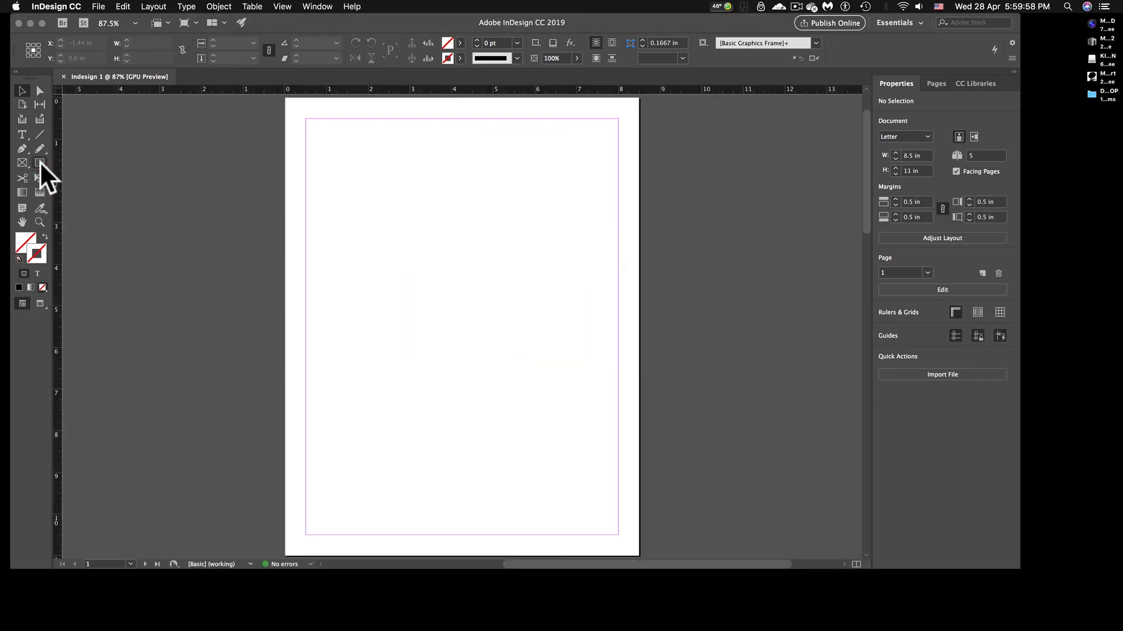
Draw a rectangle frame about 5.04 × 3.06 in on the page's upper half and rotate it about its centre to about -88°
{"action": "left_click", "coordinate": [23, 163]}
{"action": "left_click_drag", "start_coordinate": [350, 180], "coordinate": [559, 307]}
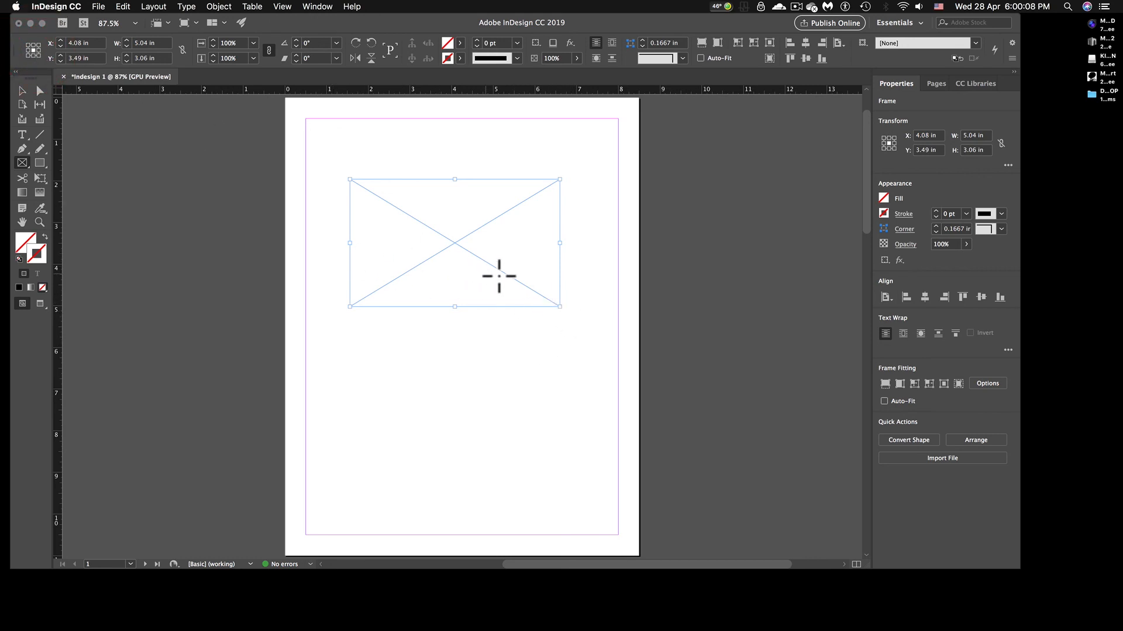
{"action": "key", "text": "r"}
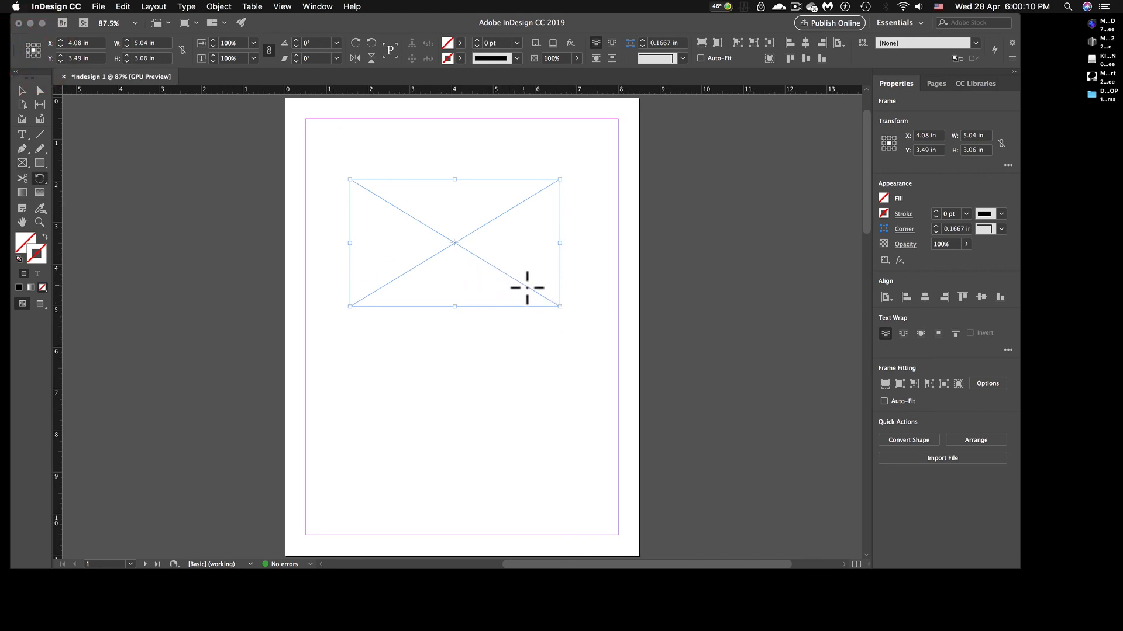
{"action": "left_click_drag", "start_coordinate": [559, 301], "coordinate": [374, 392]}
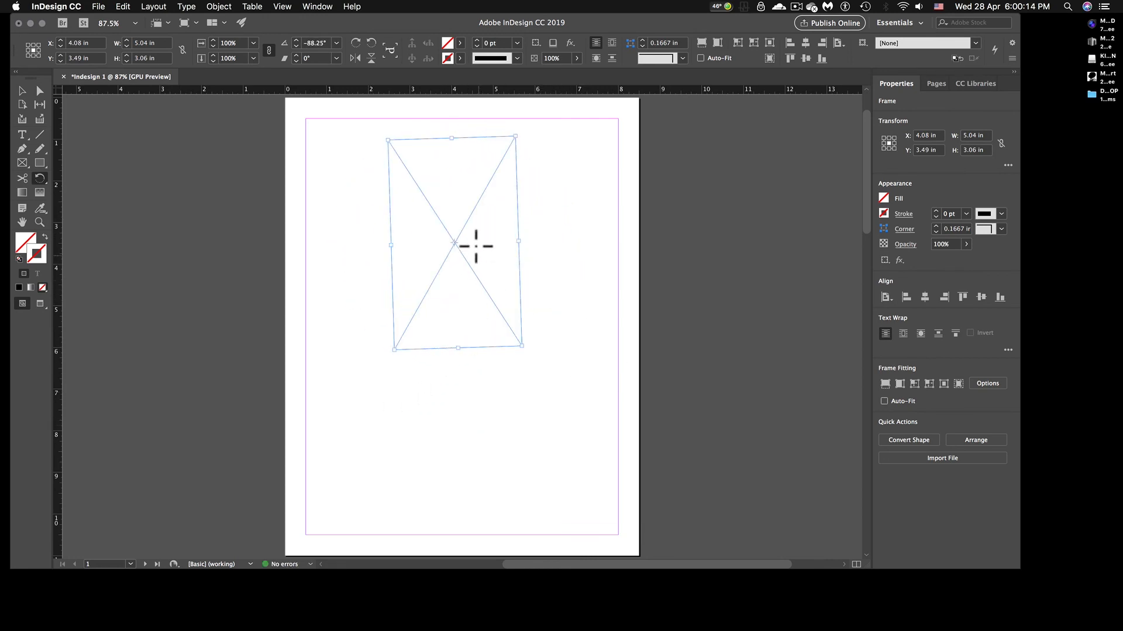
Rotate the frame around its top-centre reference point to about -103°, and around its lower-left point to about 177°
{"action": "left_click", "coordinate": [33, 43]}
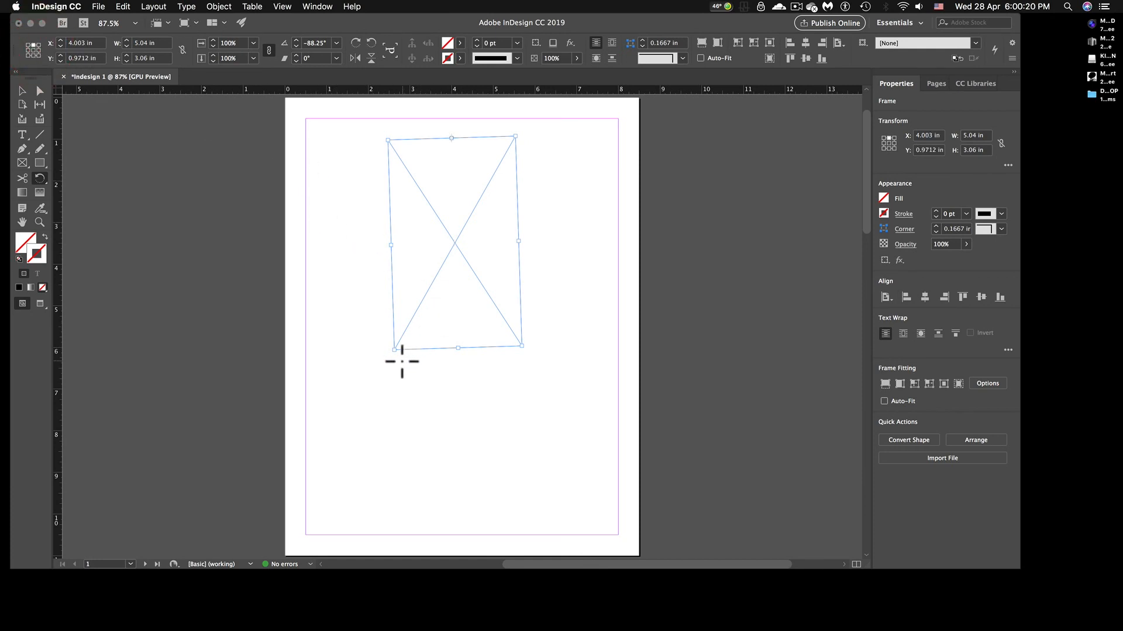
{"action": "left_click_drag", "start_coordinate": [391, 352], "coordinate": [371, 271]}
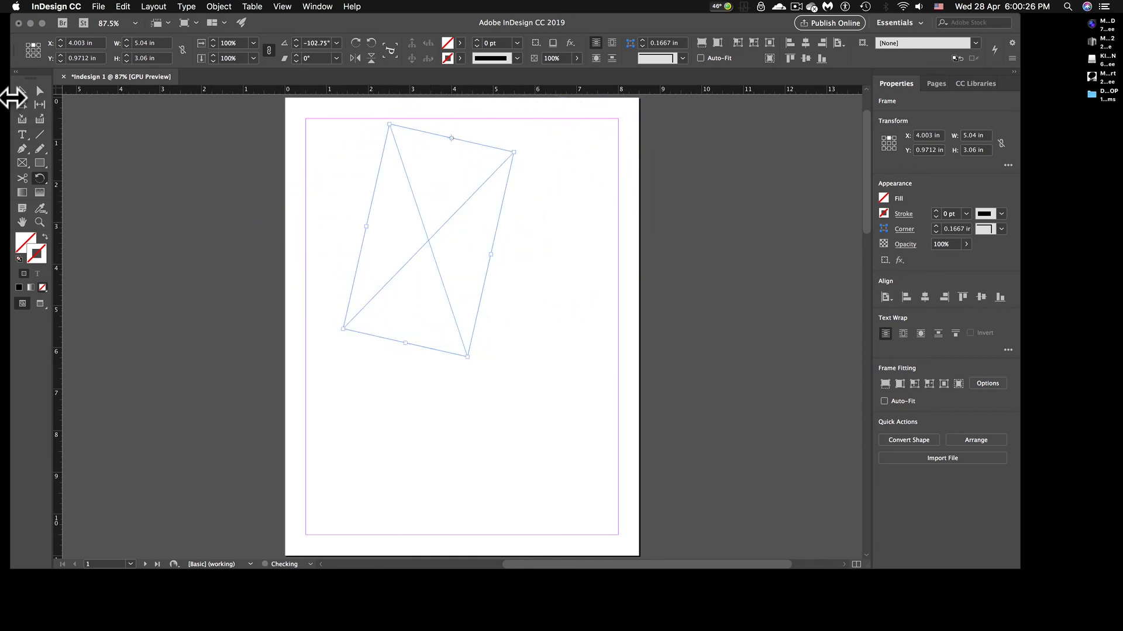
{"action": "left_click", "coordinate": [27, 55]}
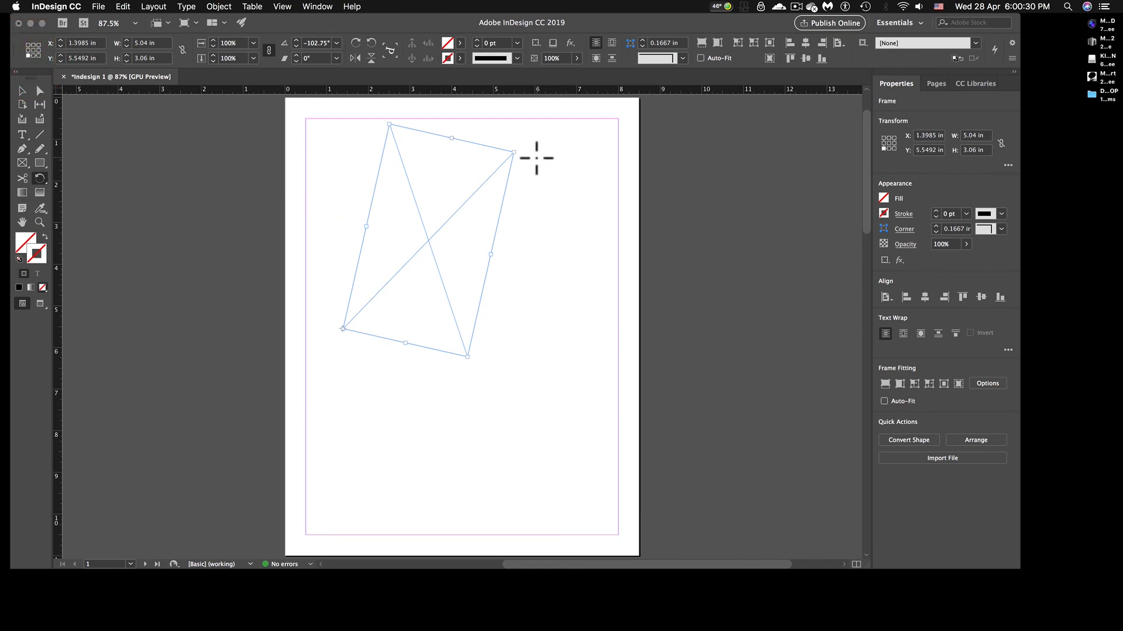
{"action": "left_click_drag", "start_coordinate": [514, 151], "coordinate": [402, 368]}
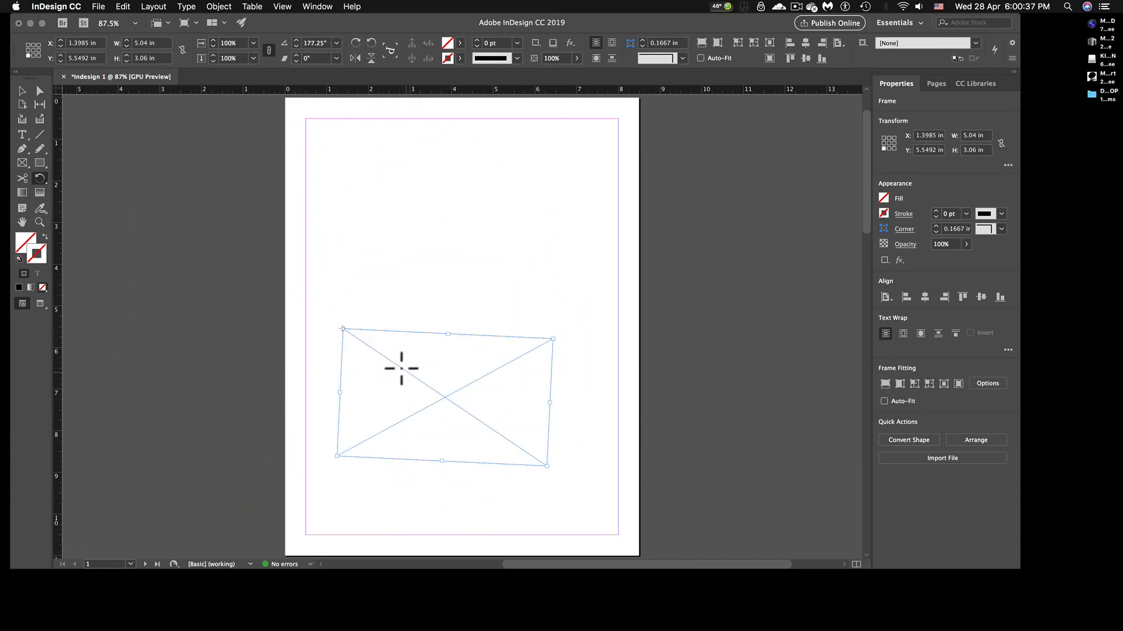
Reset the reference point to the centre, rotate the frame to about -157° and delete it from the page
{"action": "left_click", "coordinate": [33, 50]}
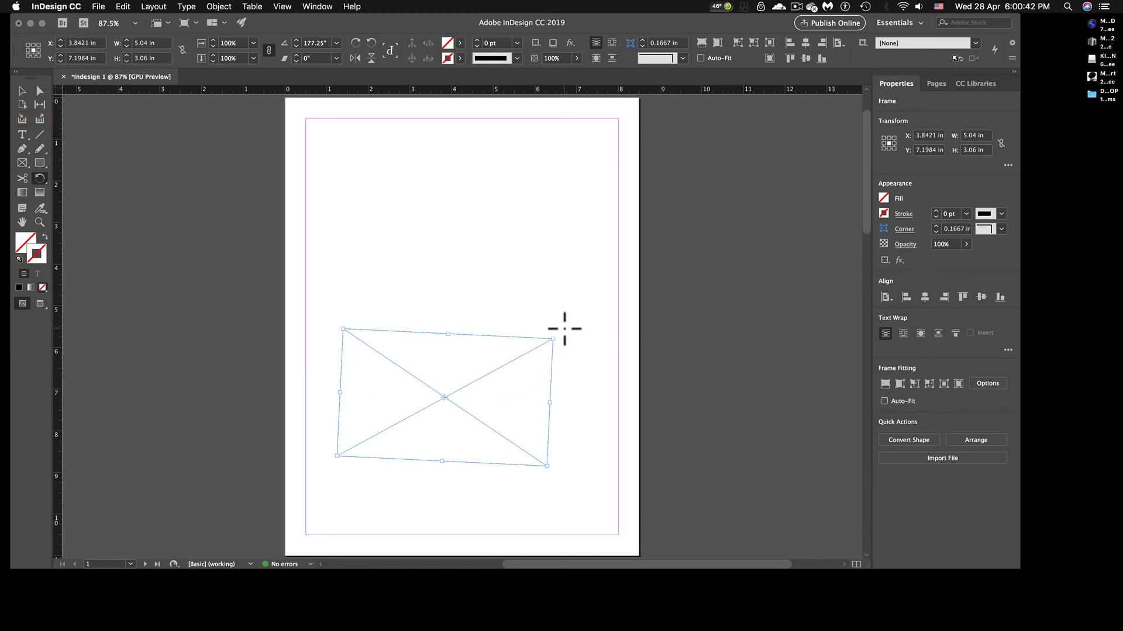
{"action": "left_click_drag", "start_coordinate": [561, 329], "coordinate": [476, 357]}
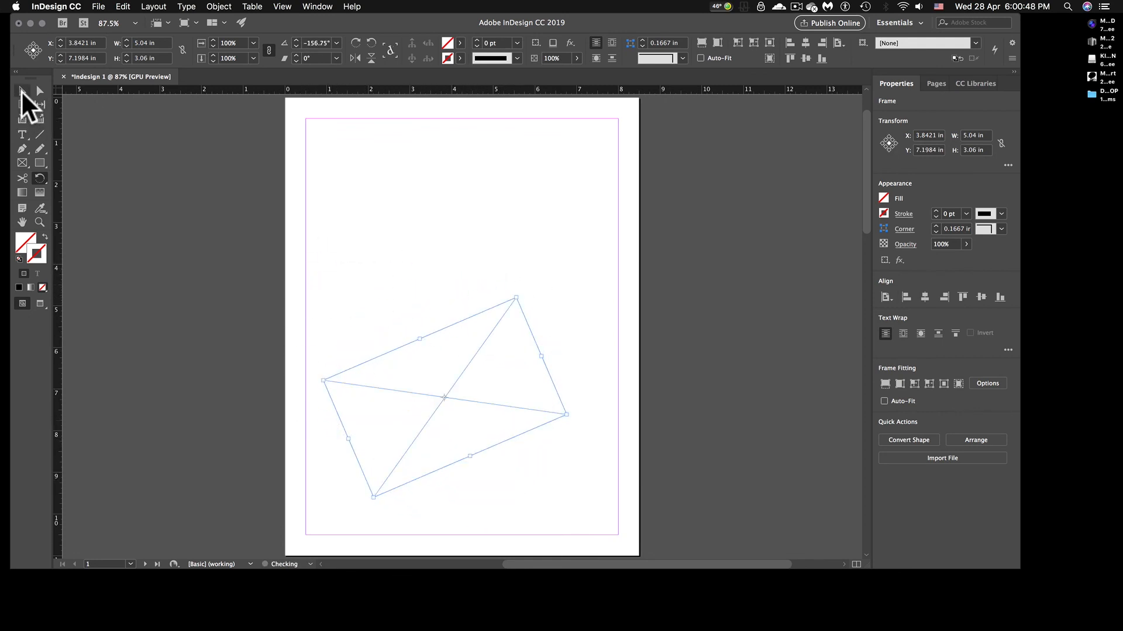
{"action": "left_click", "coordinate": [21, 90]}
{"action": "left_click", "coordinate": [333, 260]}
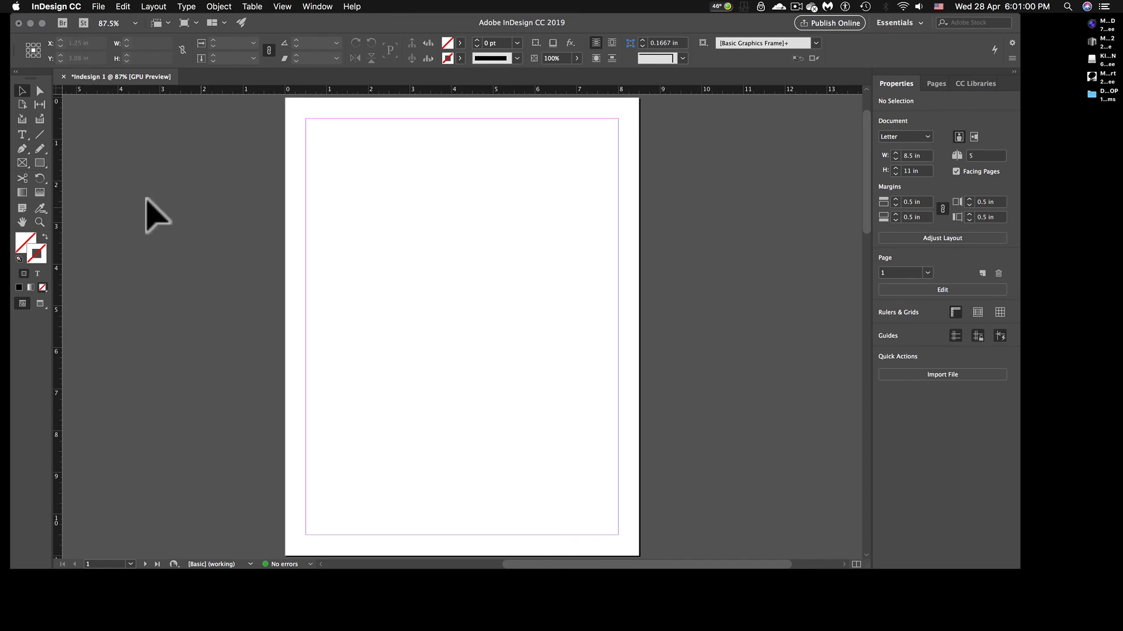
Draw a rectangle frame about 3.3 × 3.58 in and give it a 1 pt stroke
{"action": "left_click", "coordinate": [22, 162]}
{"action": "left_click_drag", "start_coordinate": [344, 214], "coordinate": [481, 364]}
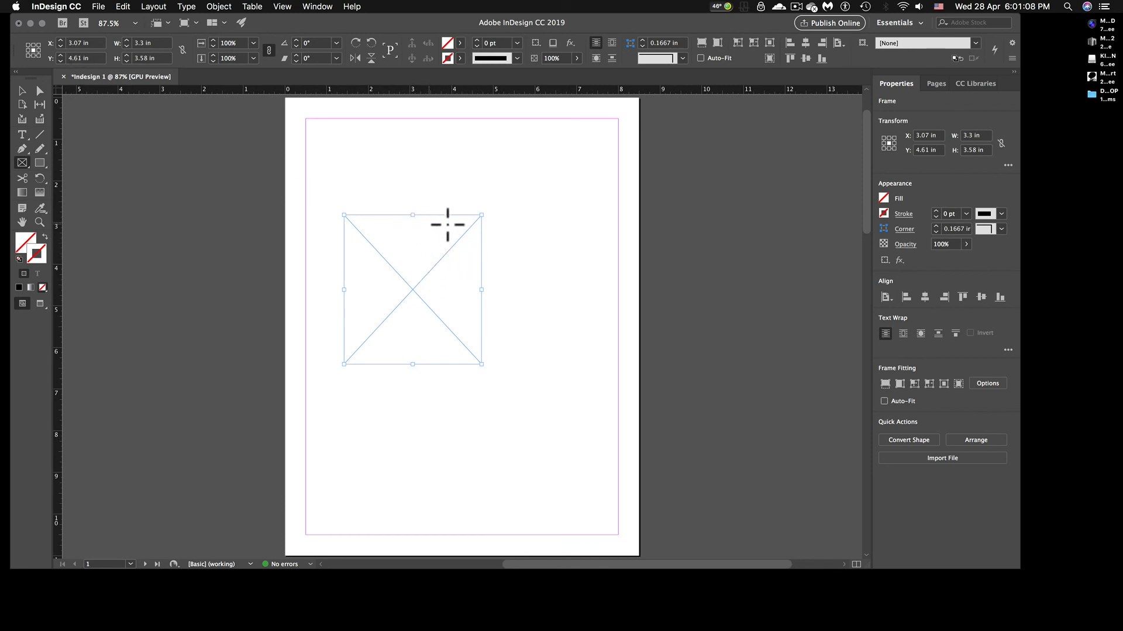
{"action": "left_click", "coordinate": [476, 40]}
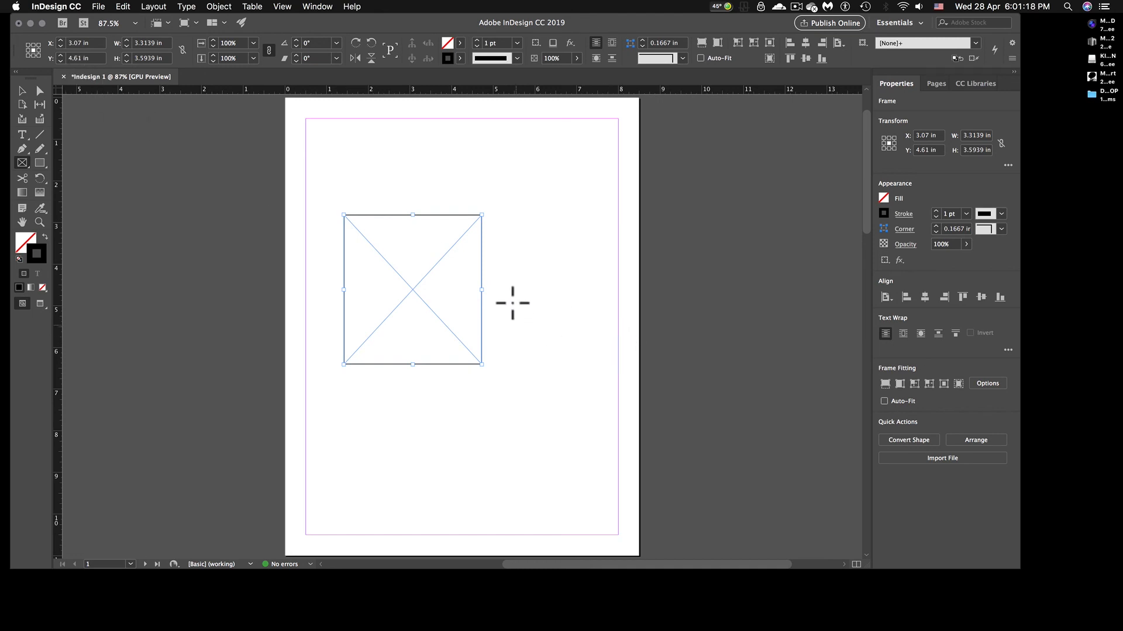
Resize the frame freehand with its handles to about 4.81 in wide and 3.21 in high
{"action": "left_click", "coordinate": [22, 91]}
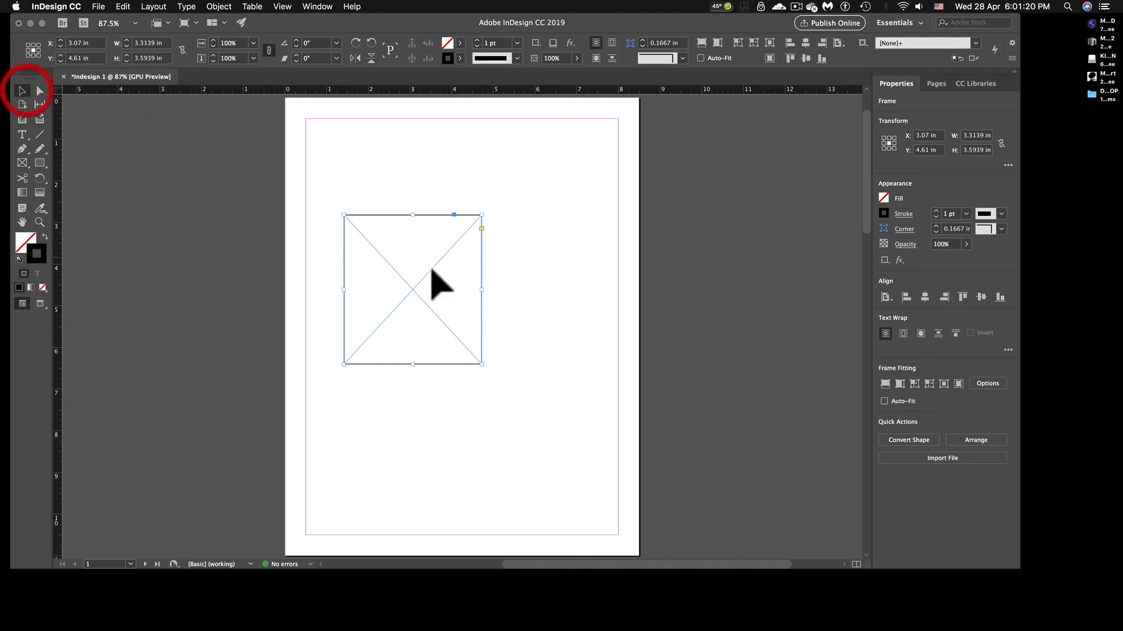
{"action": "left_click", "coordinate": [481, 289]}
{"action": "left_click_drag", "start_coordinate": [484, 290], "coordinate": [544, 290]}
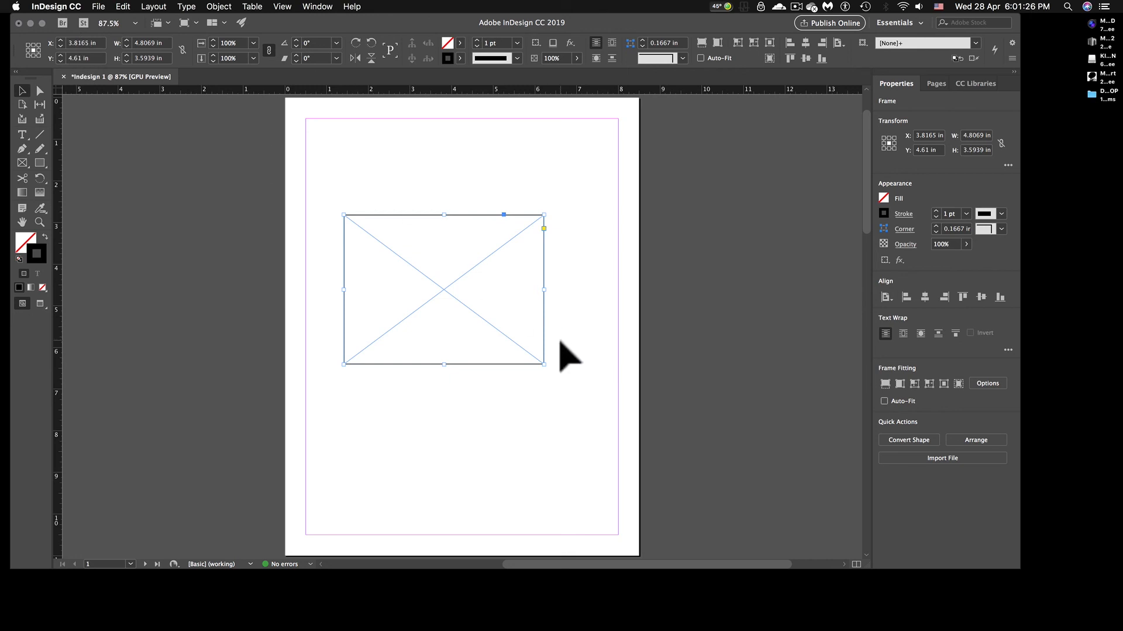
{"action": "mouse_move", "coordinate": [544, 364]}
{"action": "left_mouse_down"}
{"action": "mouse_move", "coordinate": [497, 323]}
{"action": "mouse_move", "coordinate": [488, 299]}
{"action": "mouse_move", "coordinate": [551, 337]}
{"action": "mouse_move", "coordinate": [533, 348]}
{"action": "mouse_move", "coordinate": [544, 349]}
{"action": "left_mouse_up"}
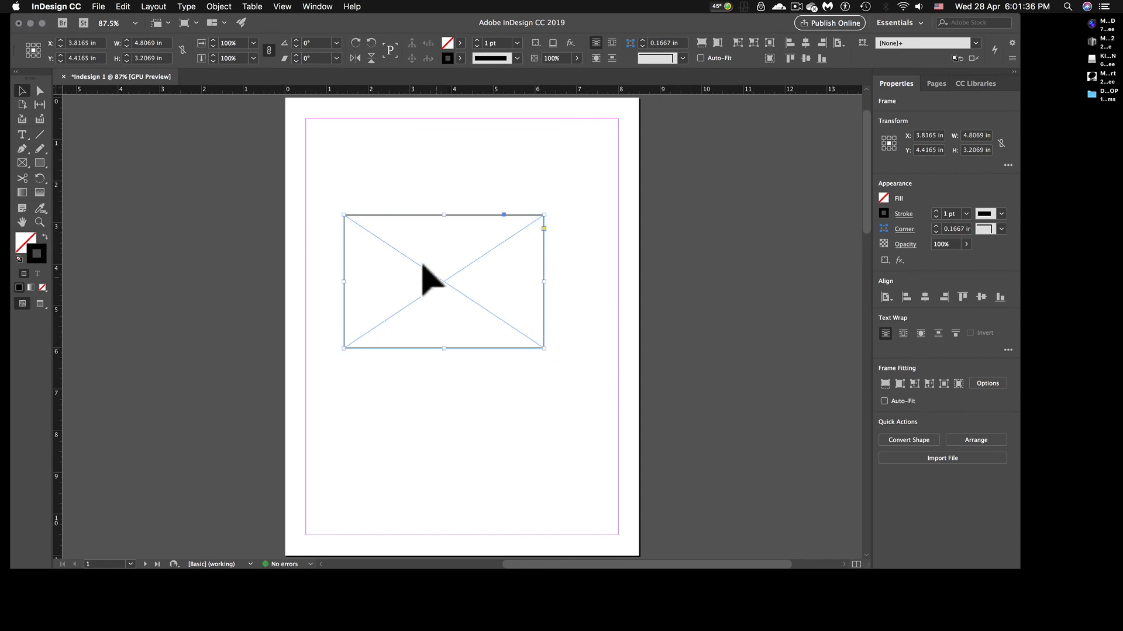
Set the frame's size to 6 in wide by 8 in high and move its centre to about X 4.375 in, Y 5.75 in
{"action": "left_click", "coordinate": [147, 41]}
{"action": "type", "text": "6"}
{"action": "left_click", "coordinate": [155, 57]}
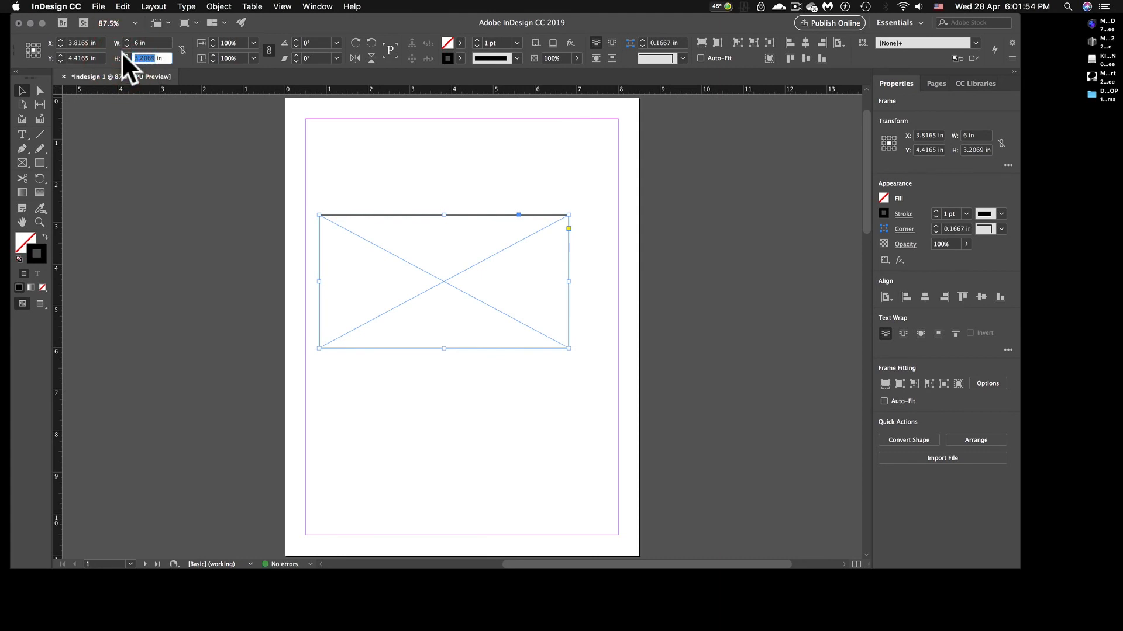
{"action": "type", "text": "8"}
{"action": "key", "text": "Return"}
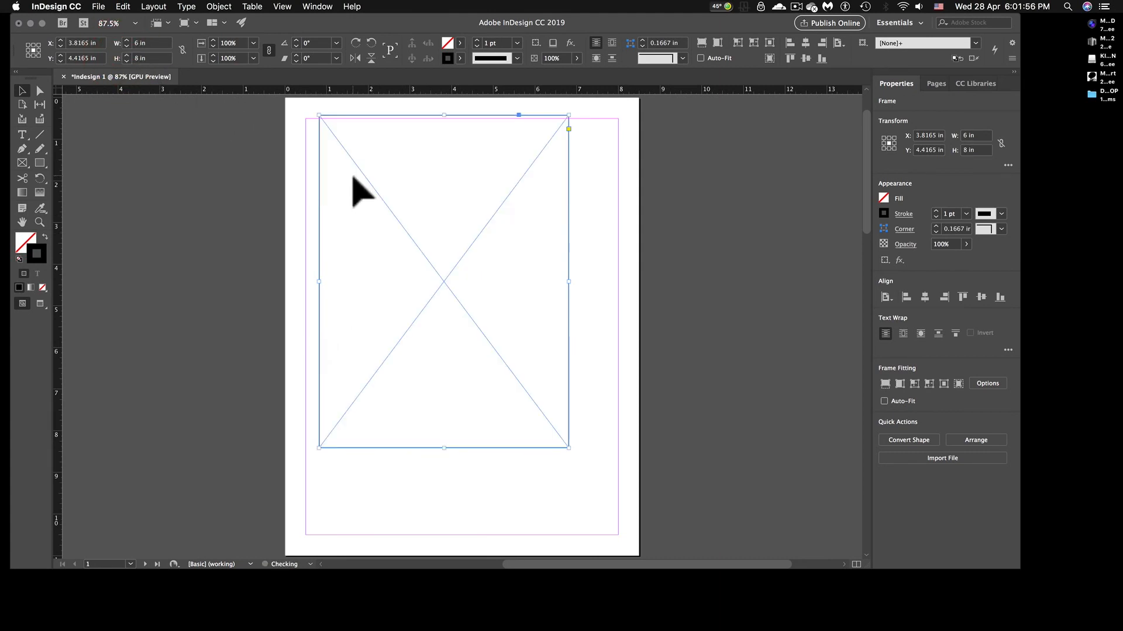
{"action": "left_click", "coordinate": [401, 230]}
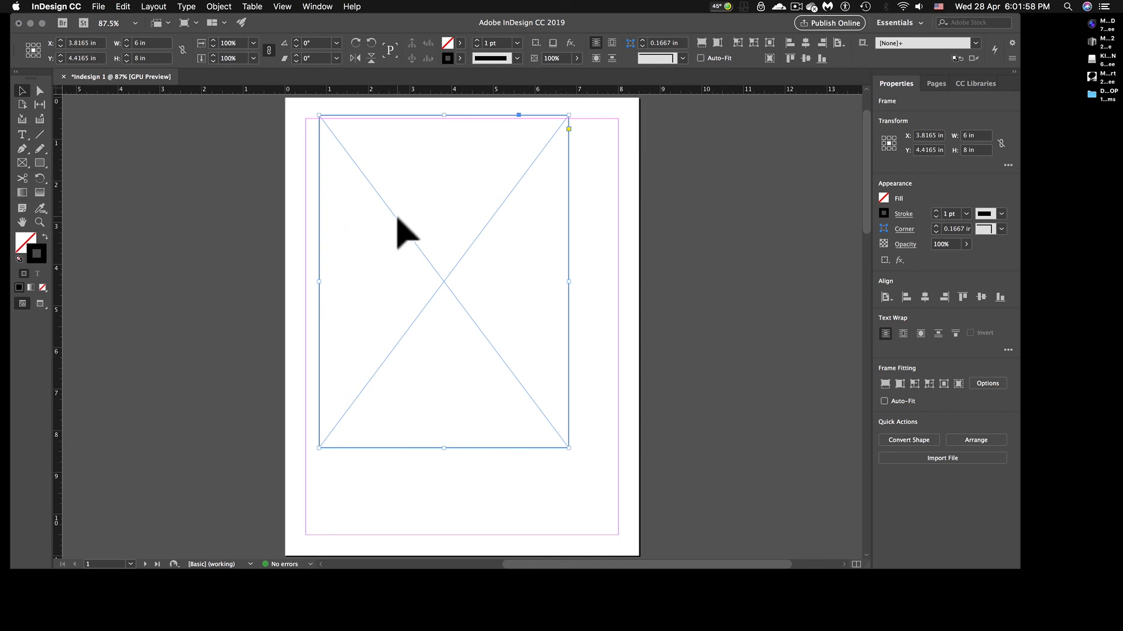
{"action": "left_click_drag", "start_coordinate": [401, 230], "coordinate": [424, 286]}
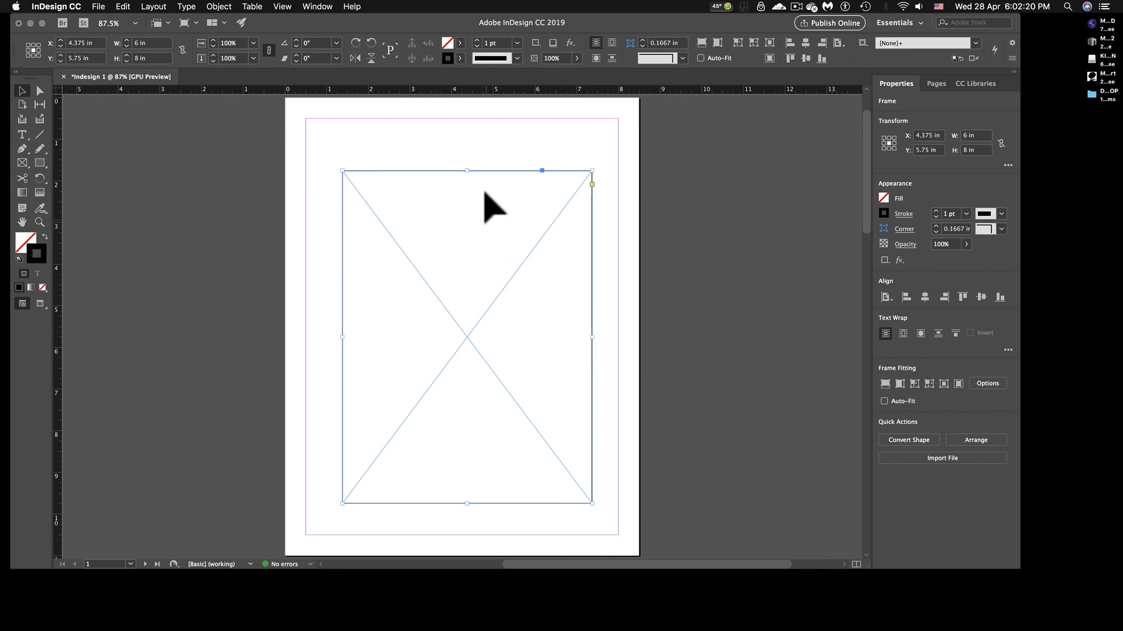
Constrain the width and height proportions and resize the frame by its handles to about 5.03 × 8.99 in
{"action": "left_click", "coordinate": [182, 50]}
{"action": "left_click_drag", "start_coordinate": [592, 171], "coordinate": [691, 129]}
{"action": "left_click_drag", "start_coordinate": [692, 317], "coordinate": [551, 316]}
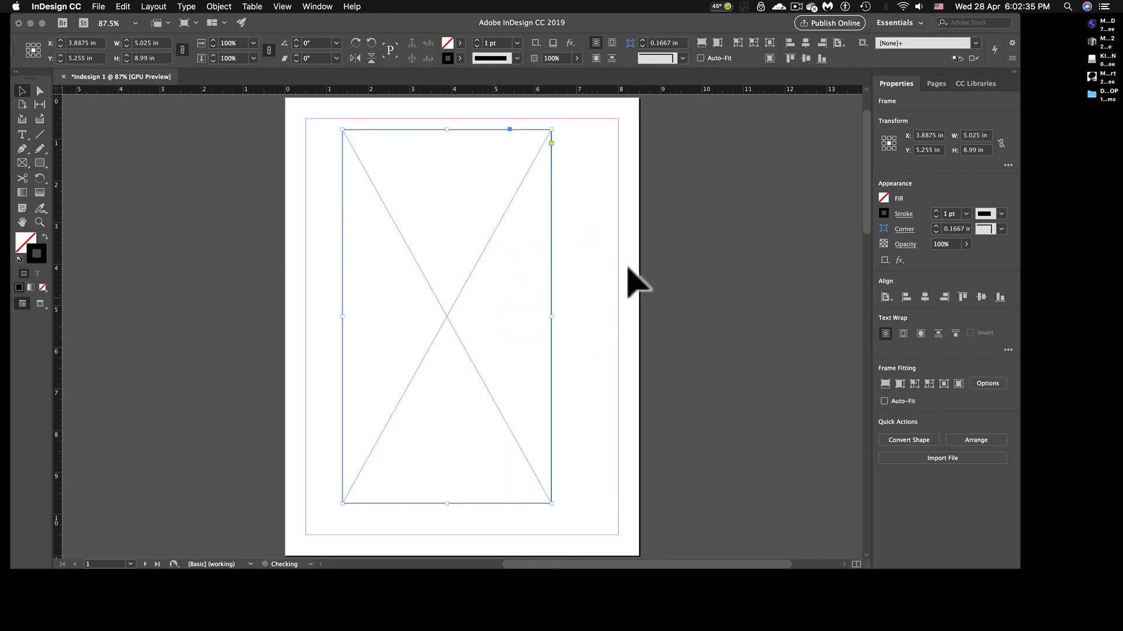
Rotate the frame freehand to about -13.5°, toggle the width and height proportion constraint, and delete the frame
{"action": "left_click", "coordinate": [182, 49]}
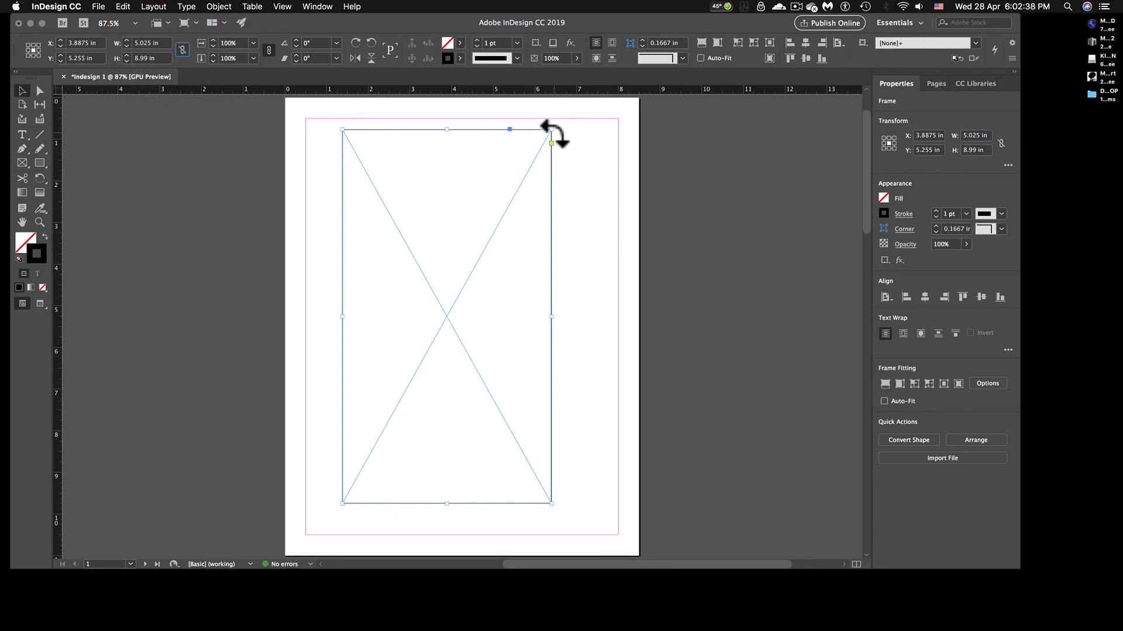
{"action": "left_click_drag", "start_coordinate": [556, 132], "coordinate": [581, 166]}
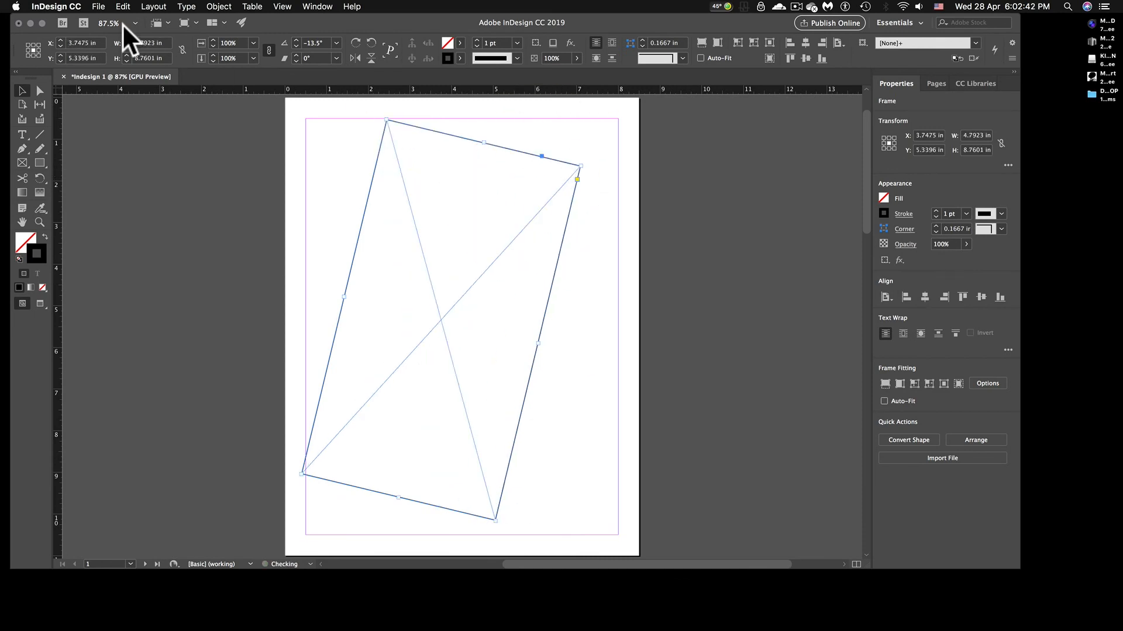
{"action": "left_click", "coordinate": [182, 50]}
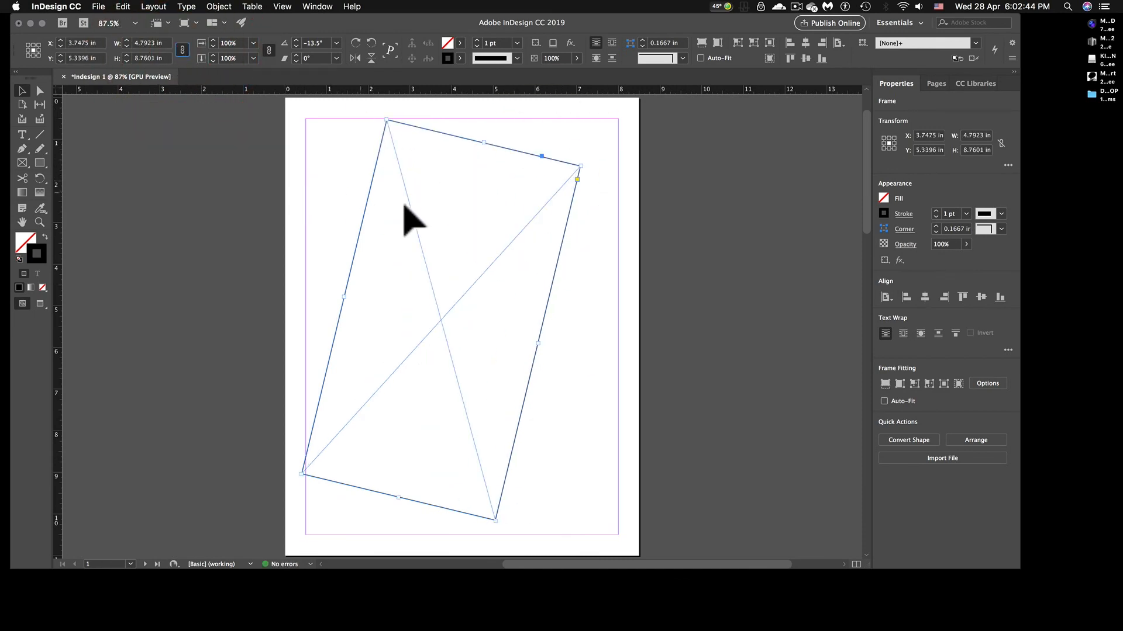
{"action": "key", "text": "Delete"}
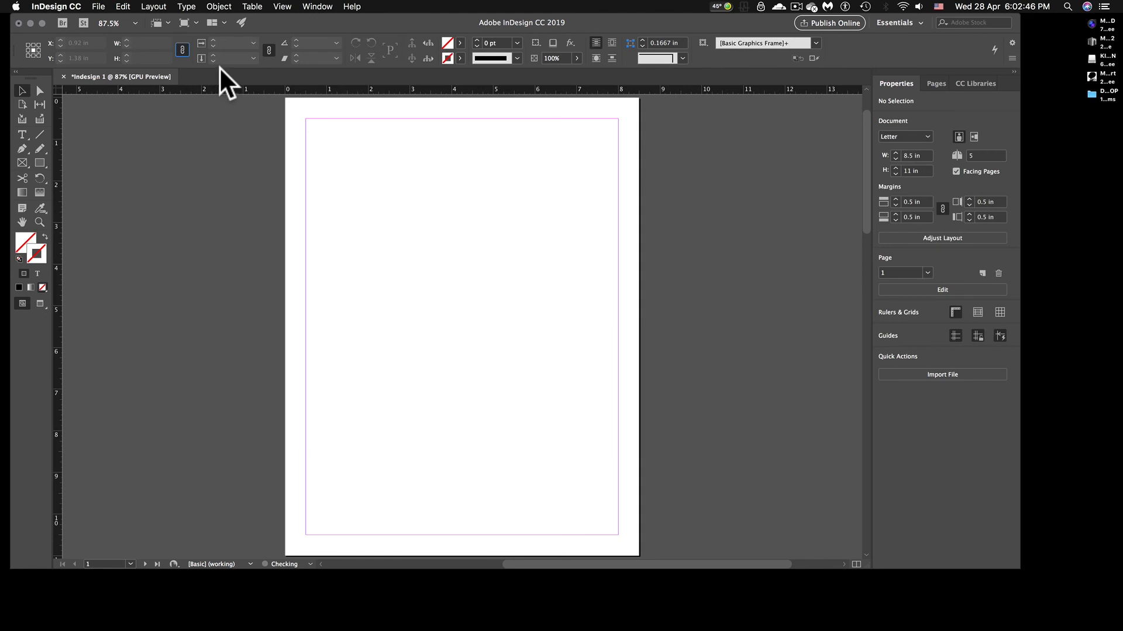
Draw a new rectangle frame about 4.34 × 6.18 in near the page's middle and give it a 1 pt stroke
{"action": "left_click", "coordinate": [22, 163]}
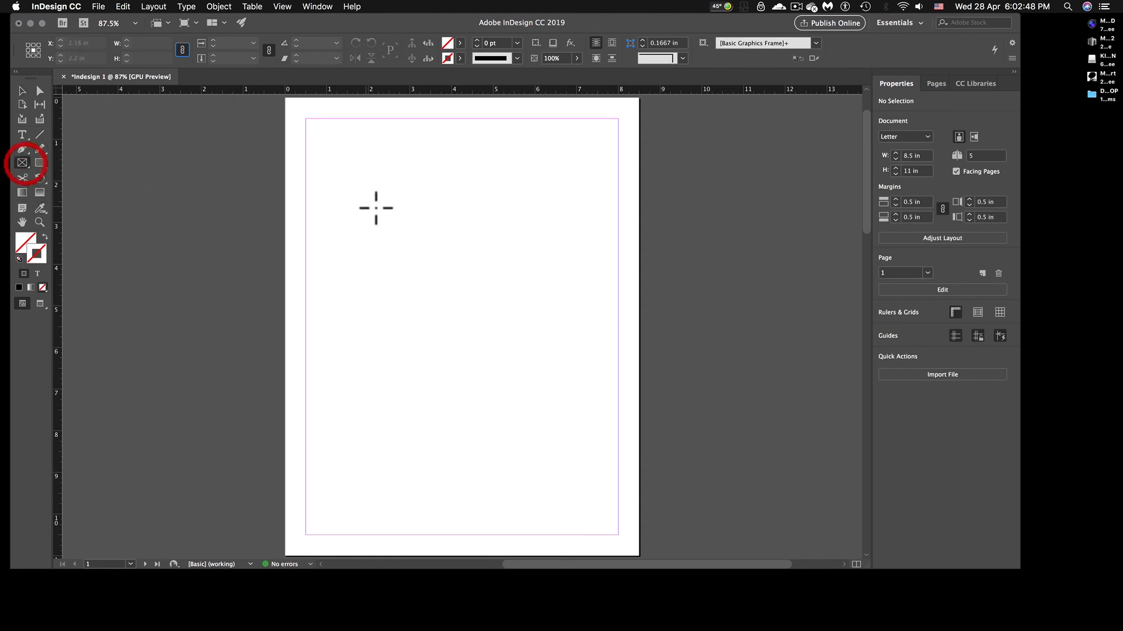
{"action": "left_click_drag", "start_coordinate": [358, 196], "coordinate": [539, 454]}
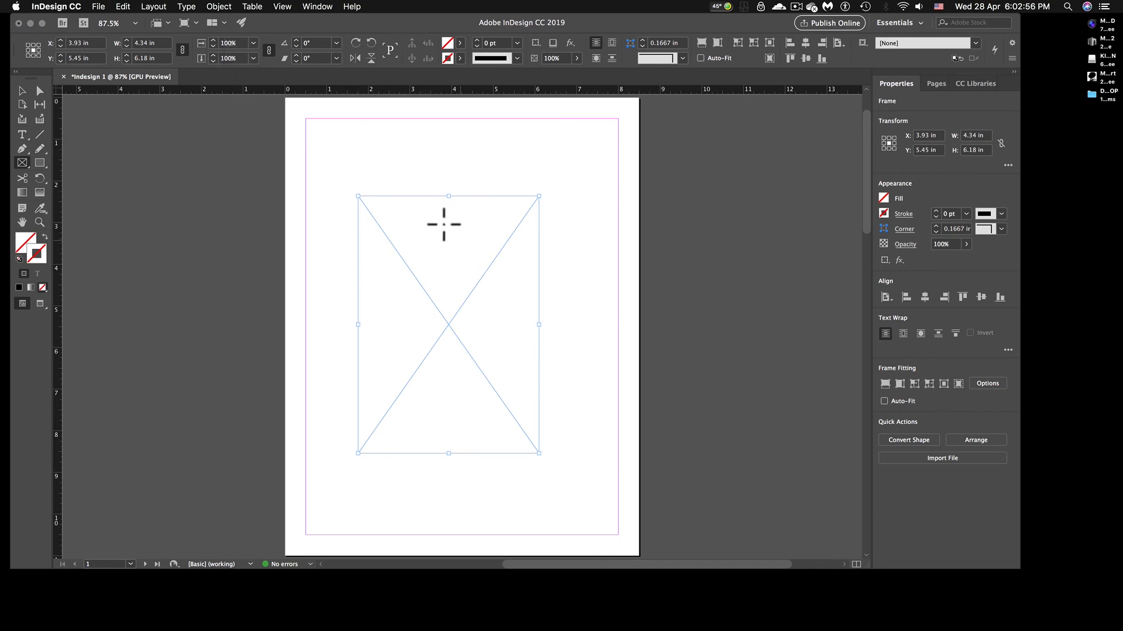
{"action": "left_click", "coordinate": [477, 40]}
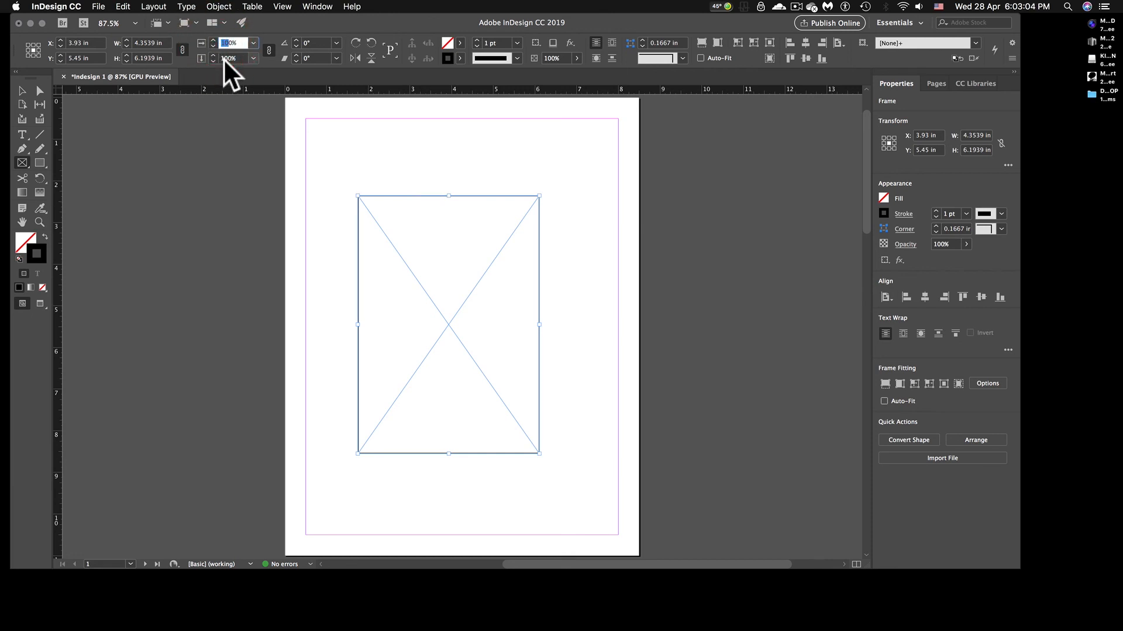
Scale the frame proportionally by 110% and again by 120%
{"action": "left_click", "coordinate": [230, 40]}
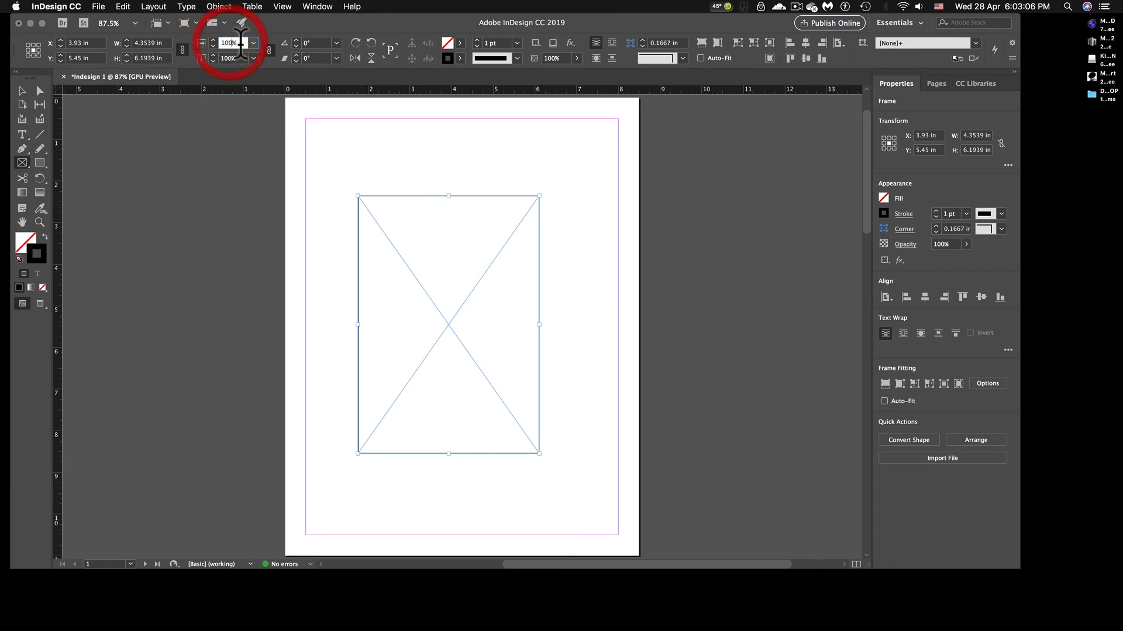
{"action": "left_click", "coordinate": [198, 36]}
{"action": "type", "text": "11"}
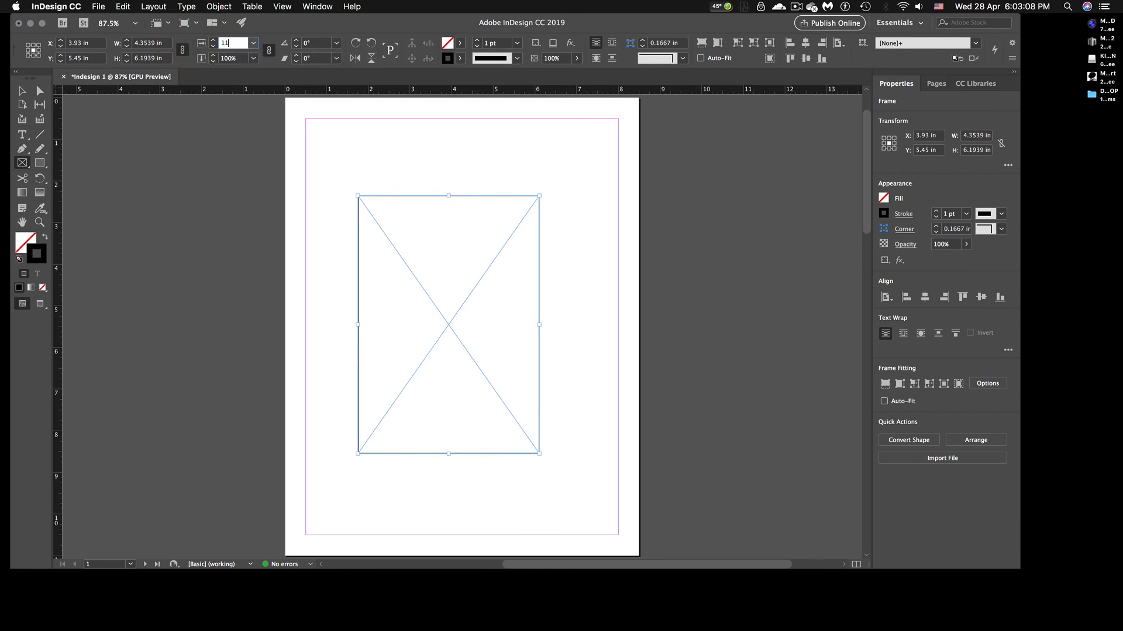
{"action": "type", "text": "0"}
{"action": "key", "text": "Return"}
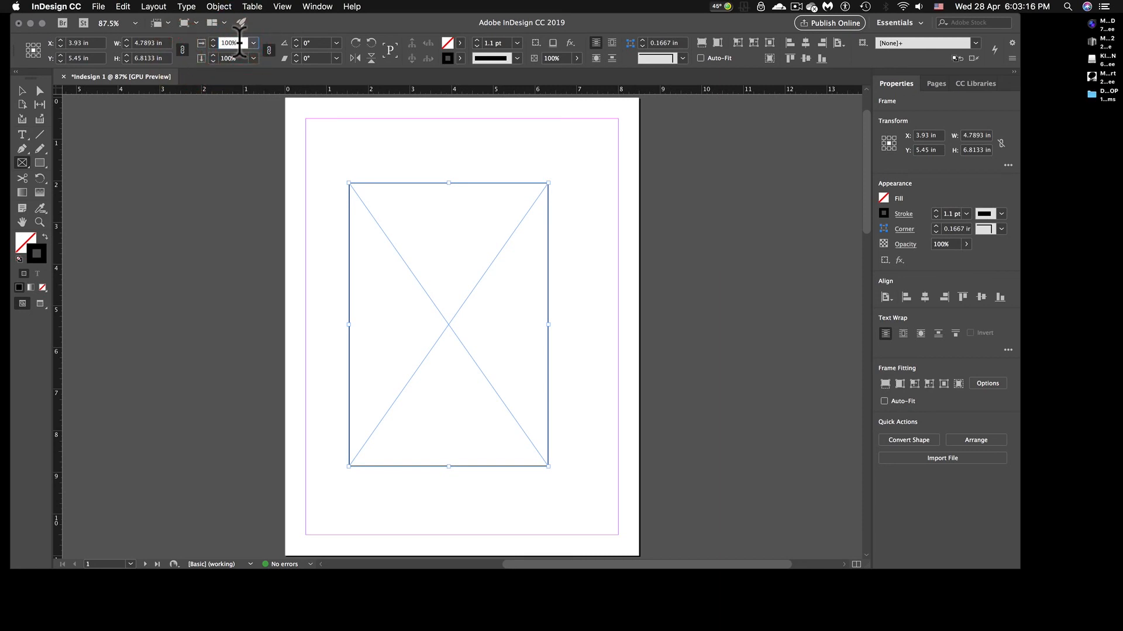
{"action": "type", "text": "120"}
{"action": "key", "text": "Return"}
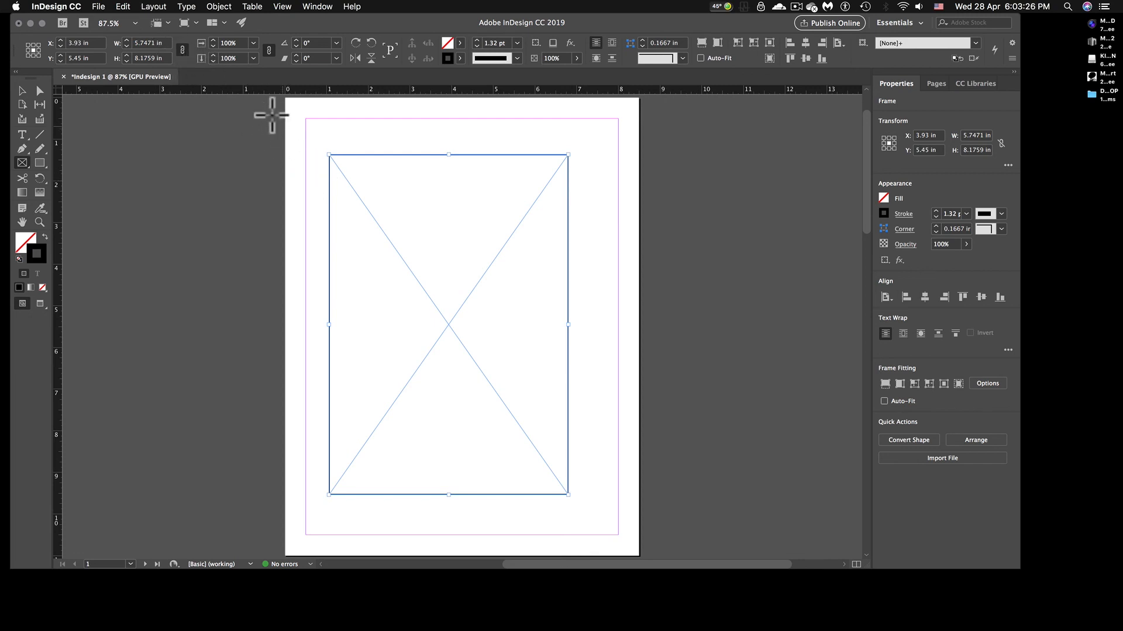
Scale the frame up and back down in small increments to about 4.82 × 6.85 in
{"action": "left_click", "coordinate": [213, 55]}
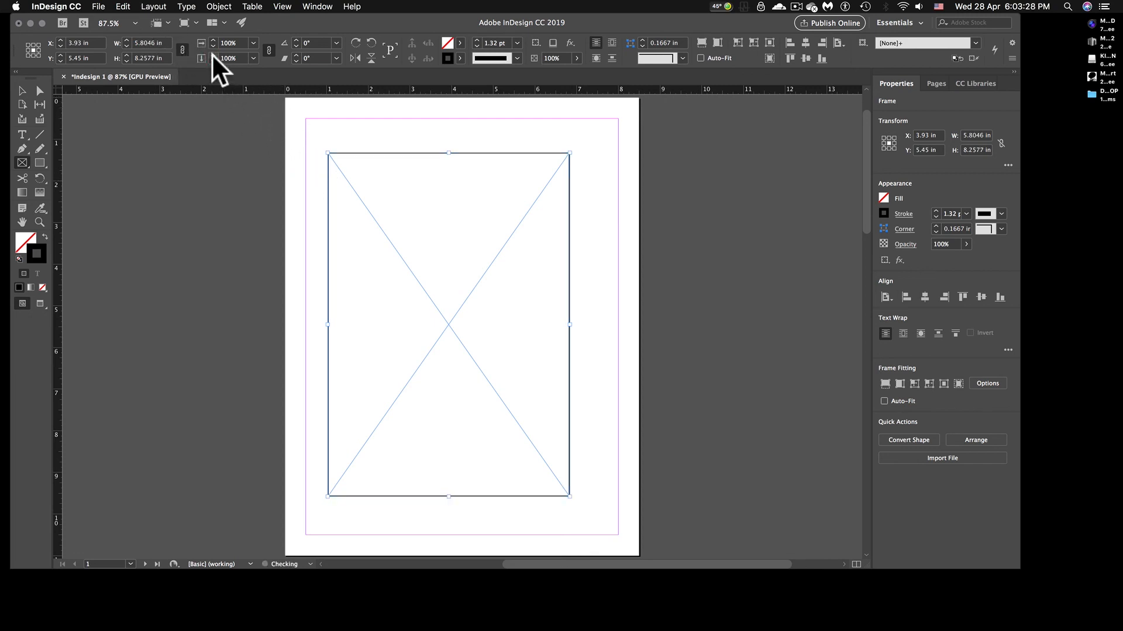
{"action": "left_click", "coordinate": [212, 56]}
{"action": "left_click", "coordinate": [212, 56]}
{"action": "left_click", "coordinate": [213, 56]}
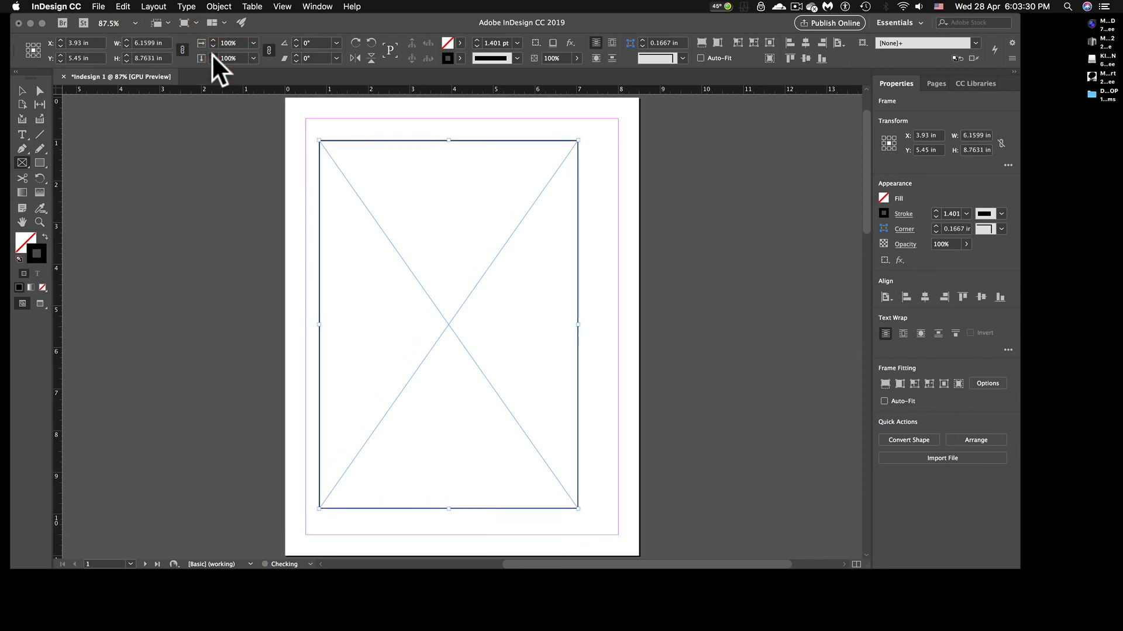
{"action": "left_click", "coordinate": [212, 55]}
{"action": "left_click", "coordinate": [213, 56]}
{"action": "left_click", "coordinate": [212, 56]}
{"action": "left_click", "coordinate": [212, 60]}
{"action": "left_click", "coordinate": [213, 60]}
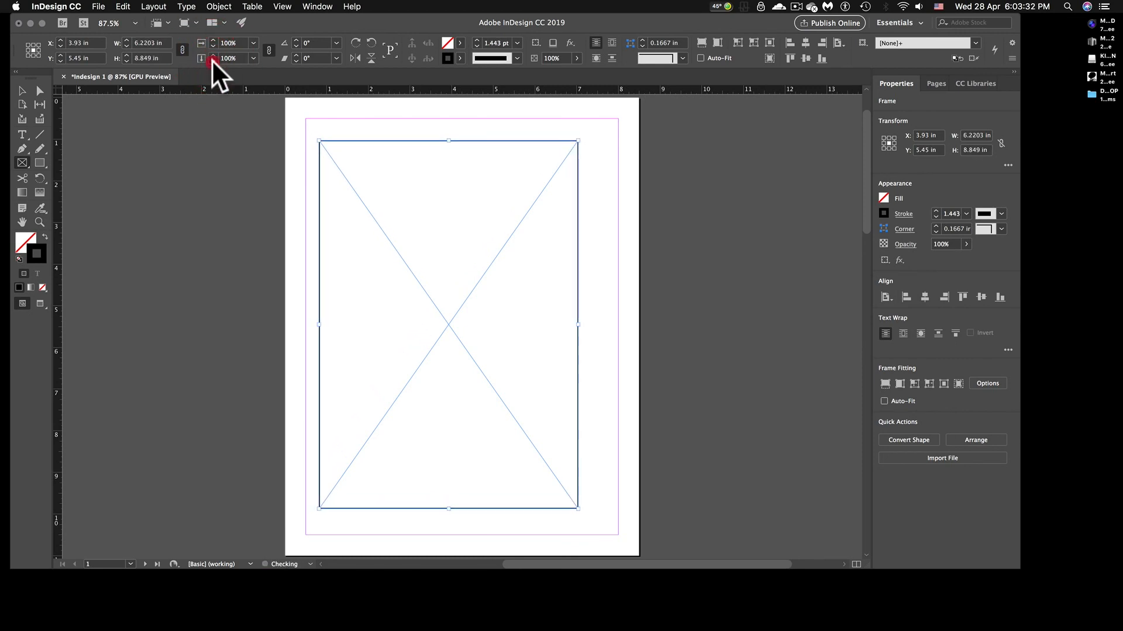
{"action": "left_click", "coordinate": [213, 61]}
{"action": "left_click_drag", "start_coordinate": [211, 60], "coordinate": [212, 59]}
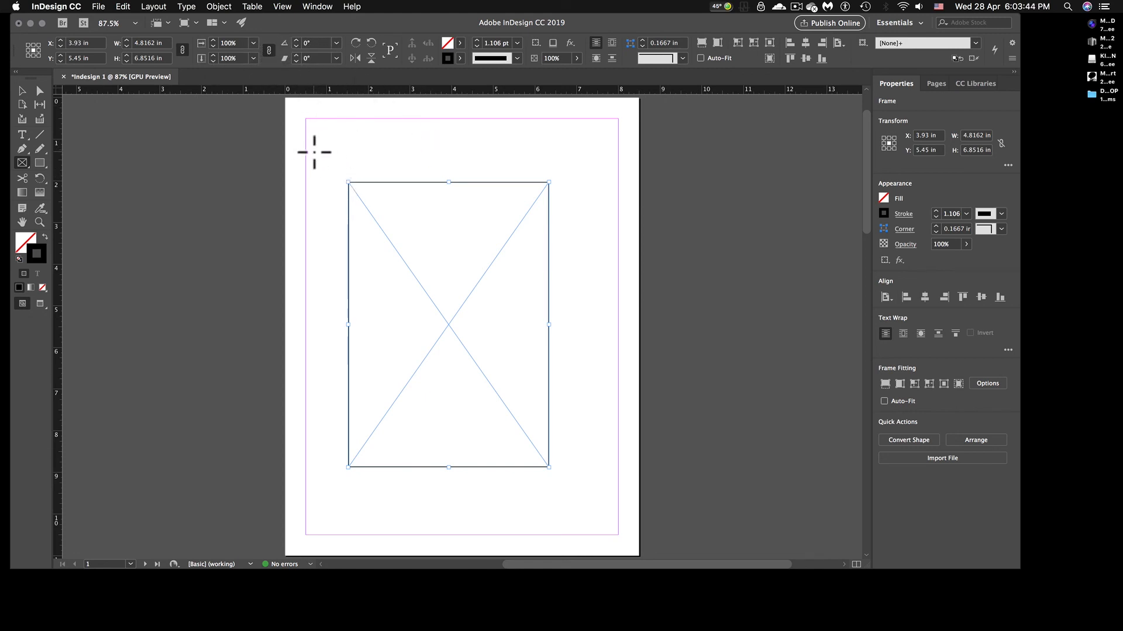
Rotate the frame freehand about its centre to about 99.5° and delete it
{"action": "key", "text": "r"}
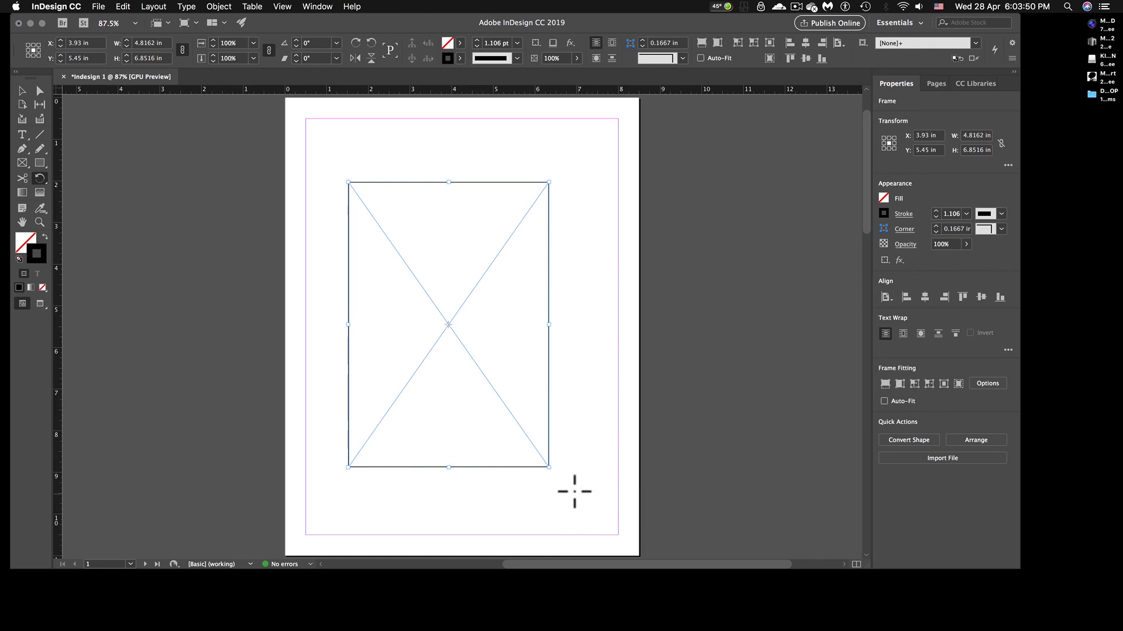
{"action": "left_click_drag", "start_coordinate": [549, 469], "coordinate": [522, 245]}
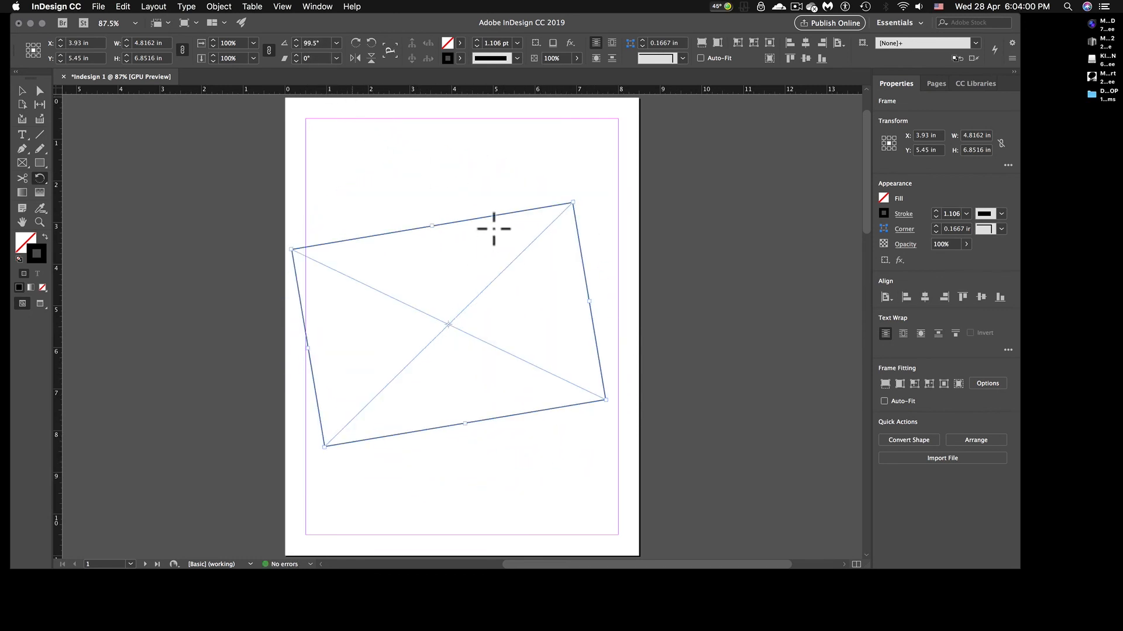
{"action": "key", "text": "Delete"}
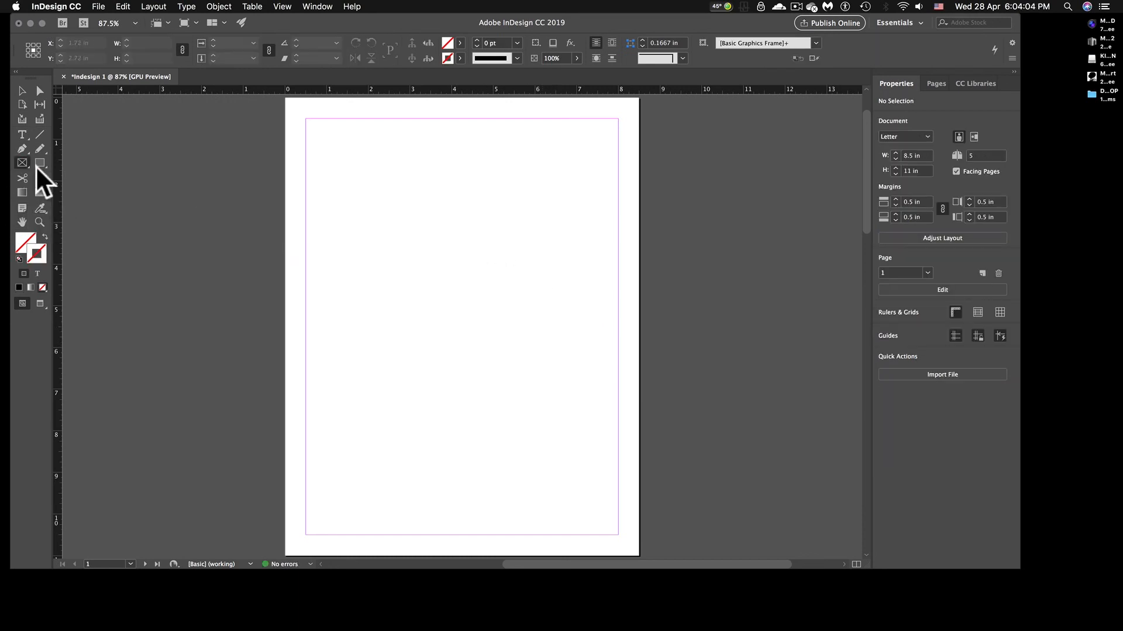
Draw a rectangle frame about 5.94 × 2.82 in, rotate it 90° clockwise and give it a 1 pt stroke
{"action": "left_click_drag", "start_coordinate": [347, 226], "coordinate": [594, 344]}
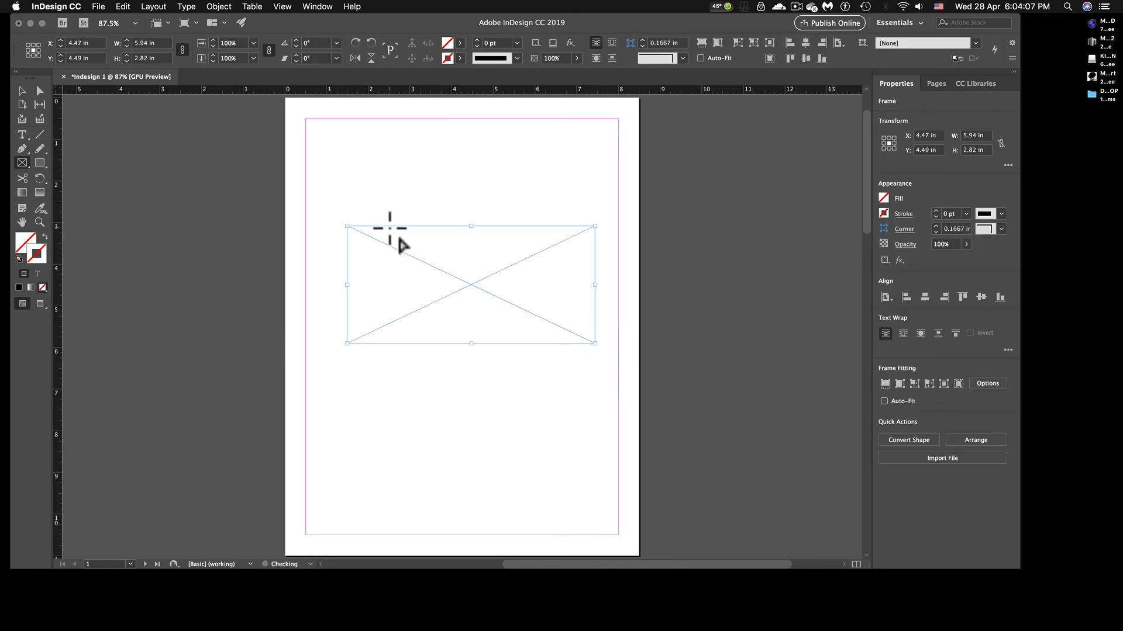
{"action": "left_click", "coordinate": [355, 43]}
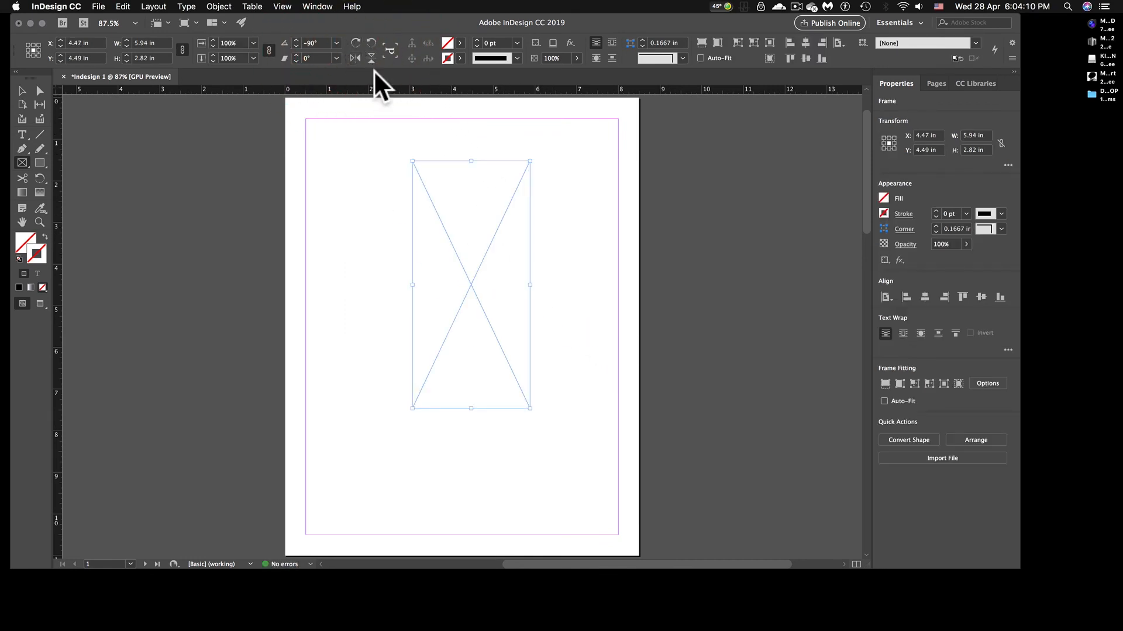
{"action": "left_click", "coordinate": [476, 40]}
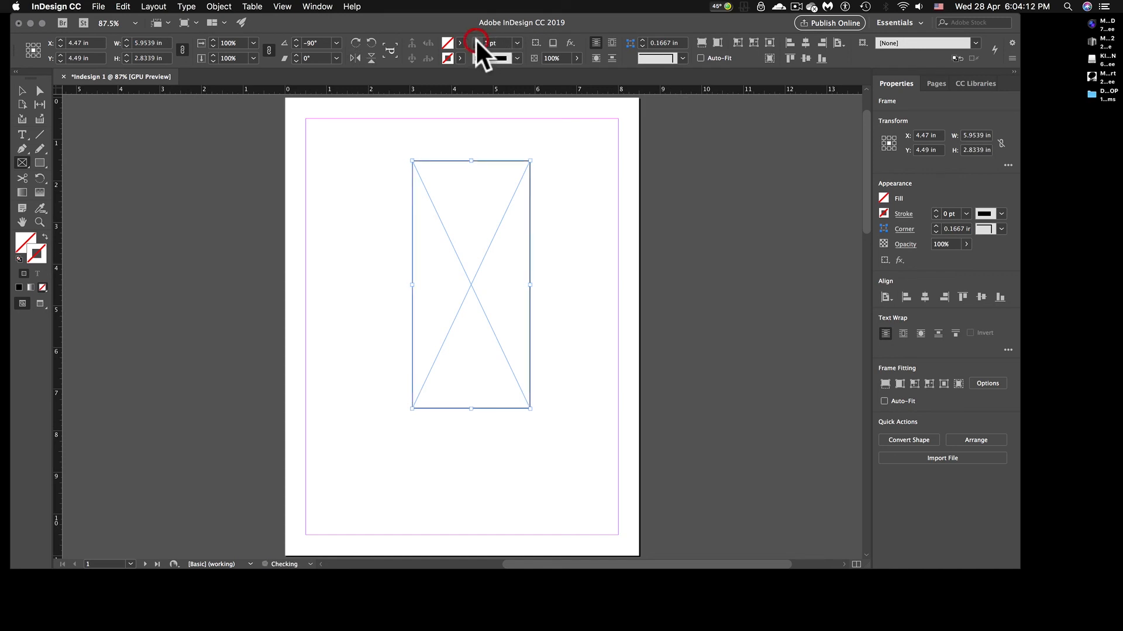
Rotate the stroked frame freehand about its centre to about -67°, removing the small frame drawn accidentally beside it
{"action": "left_click_drag", "start_coordinate": [549, 174], "coordinate": [569, 197]}
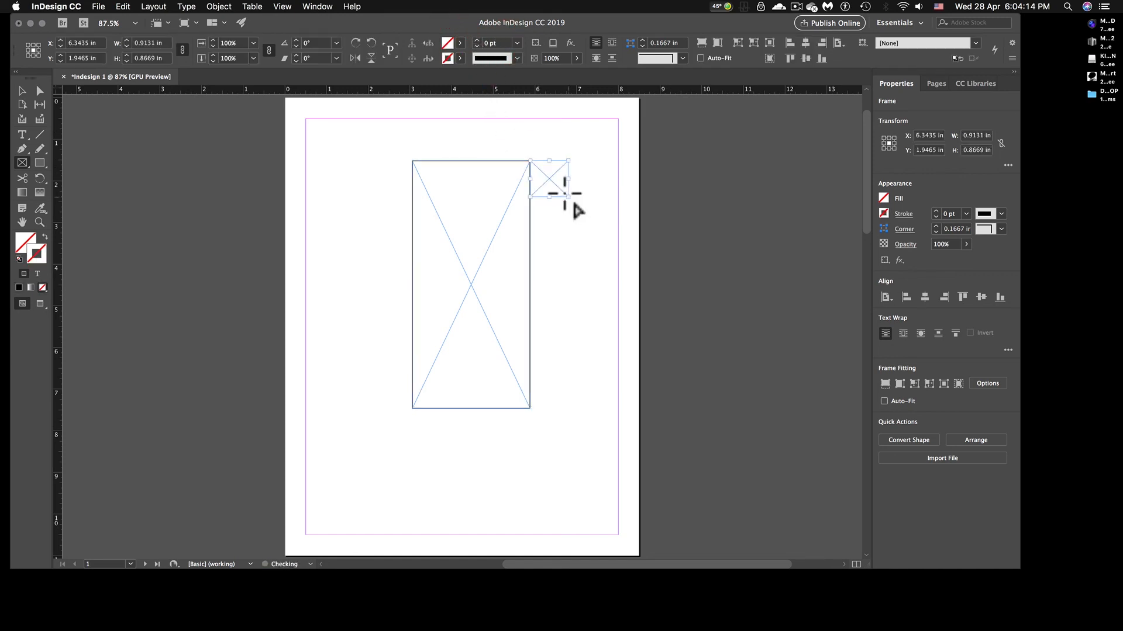
{"action": "key", "text": "Delete"}
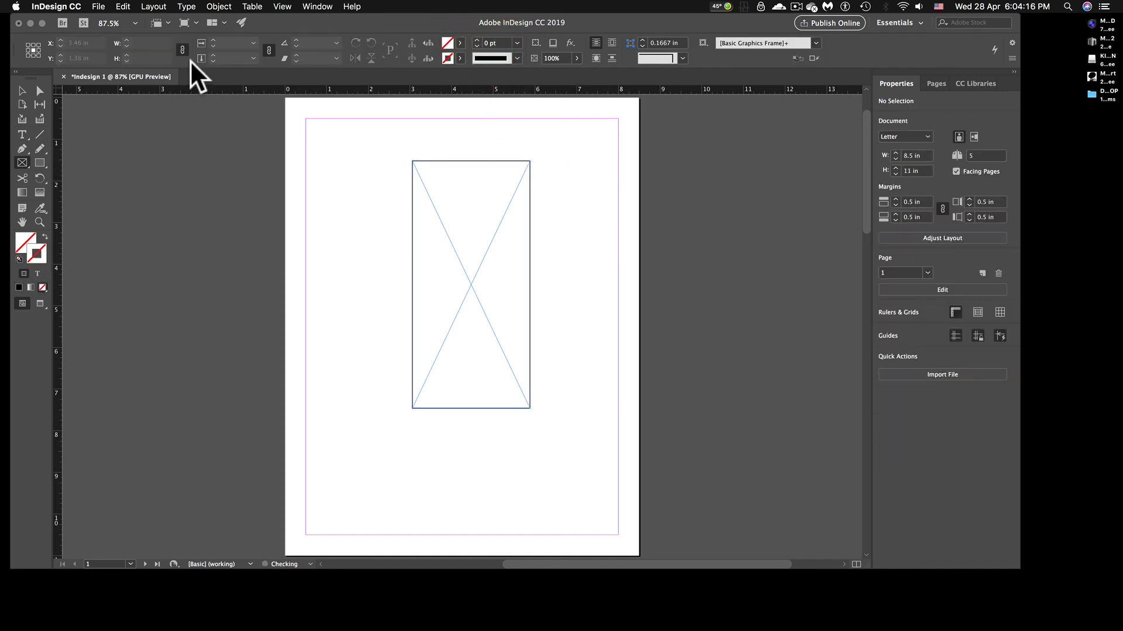
{"action": "left_click", "coordinate": [23, 91]}
{"action": "left_click", "coordinate": [438, 218]}
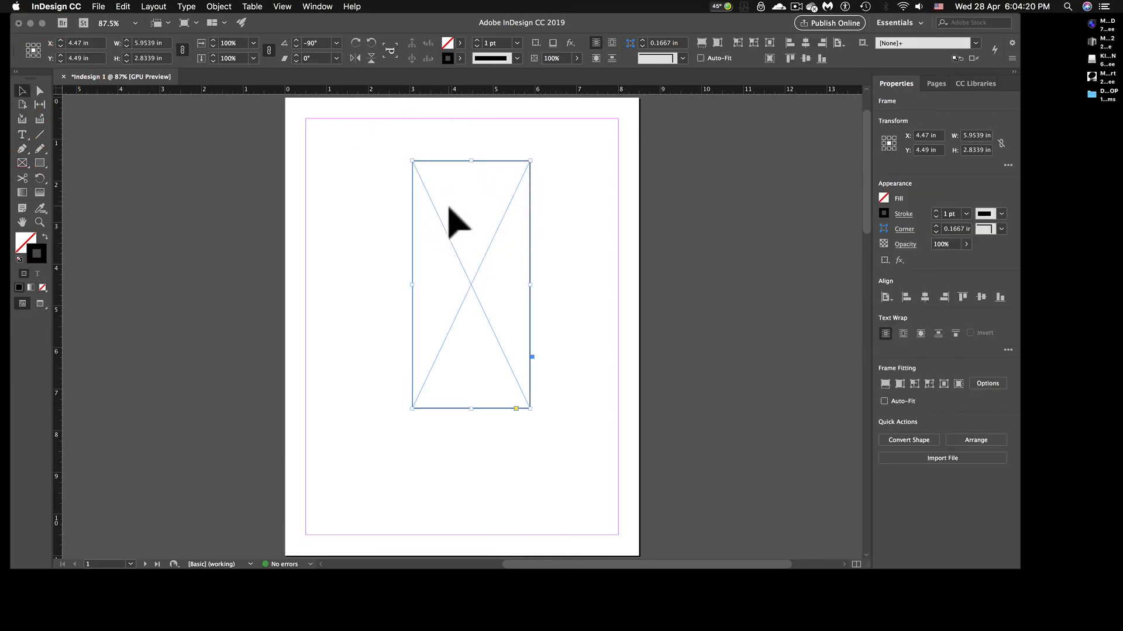
{"action": "key", "text": "r"}
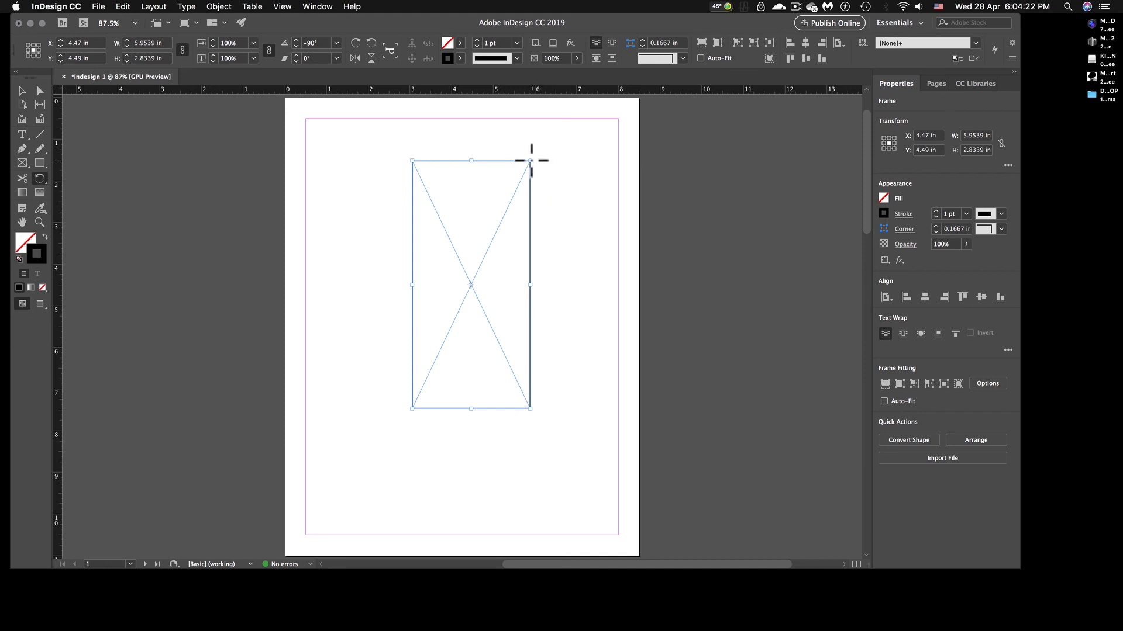
{"action": "left_click_drag", "start_coordinate": [531, 159], "coordinate": [480, 120]}
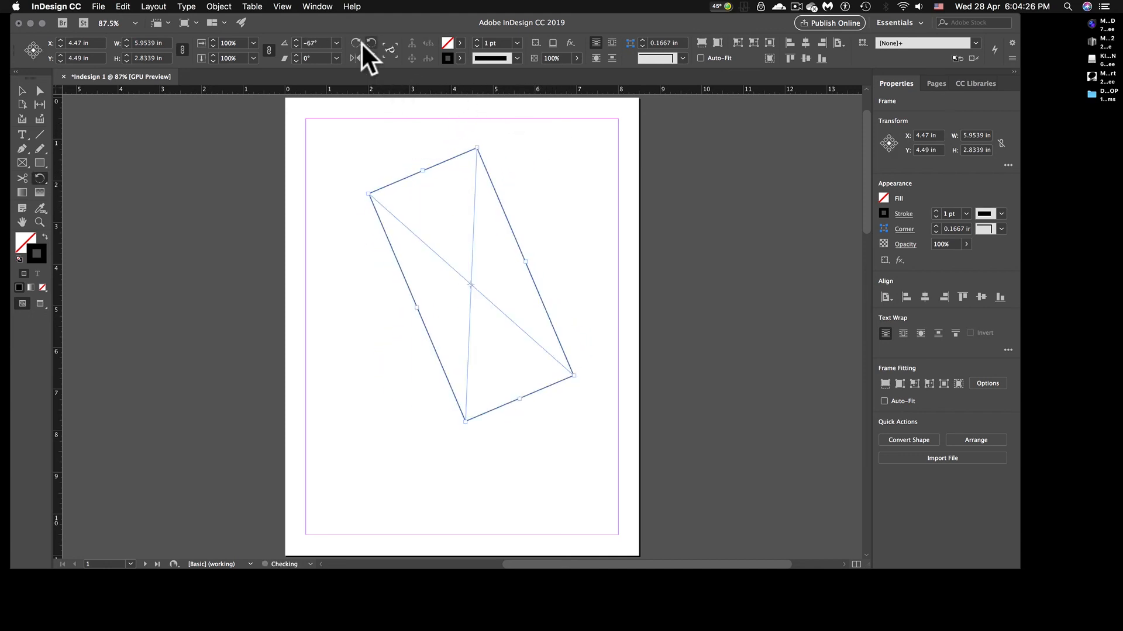
Rotate the frame clockwise and back counterclockwise in 90° steps, and flip it horizontally twice
{"action": "left_click", "coordinate": [356, 43]}
{"action": "left_click", "coordinate": [356, 43]}
{"action": "left_click", "coordinate": [357, 43]}
{"action": "left_click", "coordinate": [376, 42]}
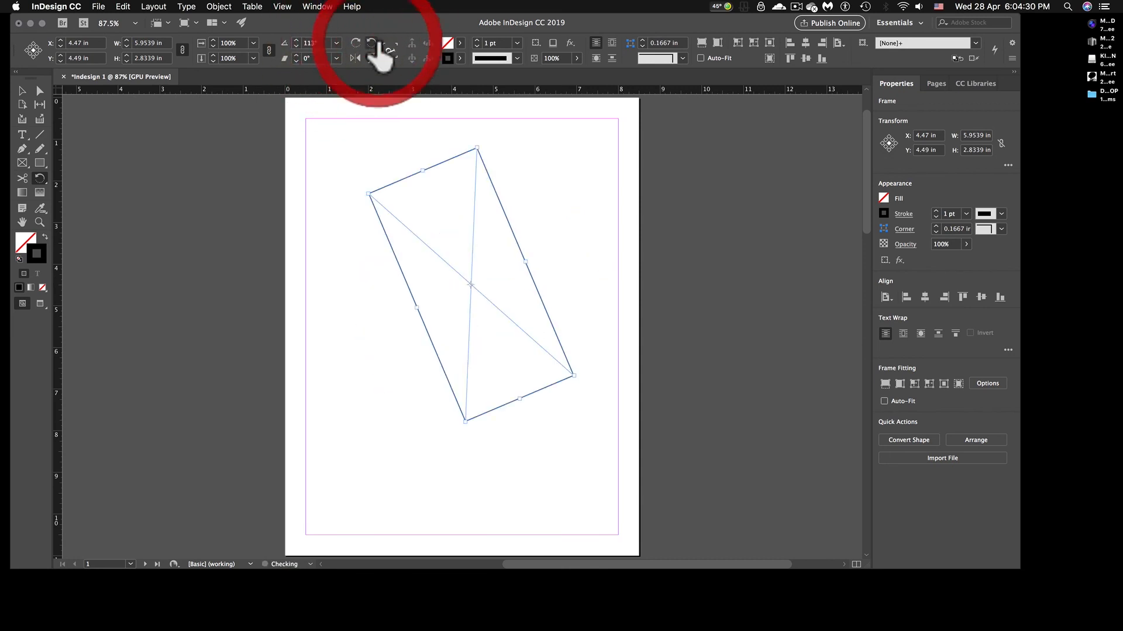
{"action": "left_click", "coordinate": [376, 42]}
{"action": "left_click", "coordinate": [377, 41]}
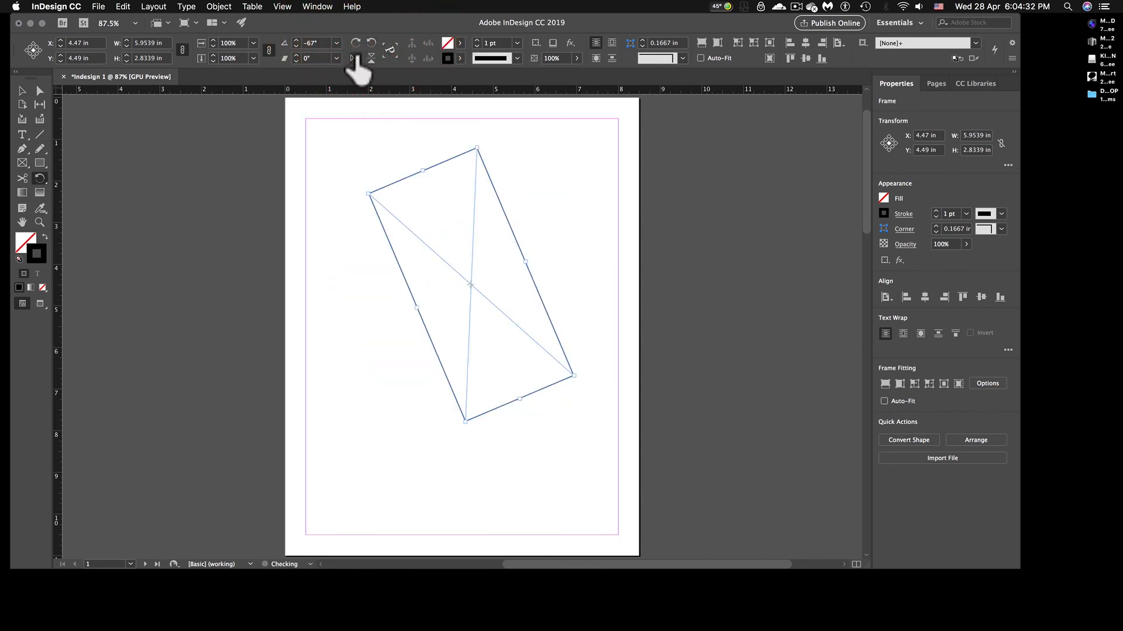
{"action": "left_click", "coordinate": [356, 56]}
{"action": "left_click", "coordinate": [356, 56]}
Place the image ART AND HUMANITIES.jpeg in the rotated frame and fit it to fill the frame proportionally
{"action": "left_click", "coordinate": [97, 6]}
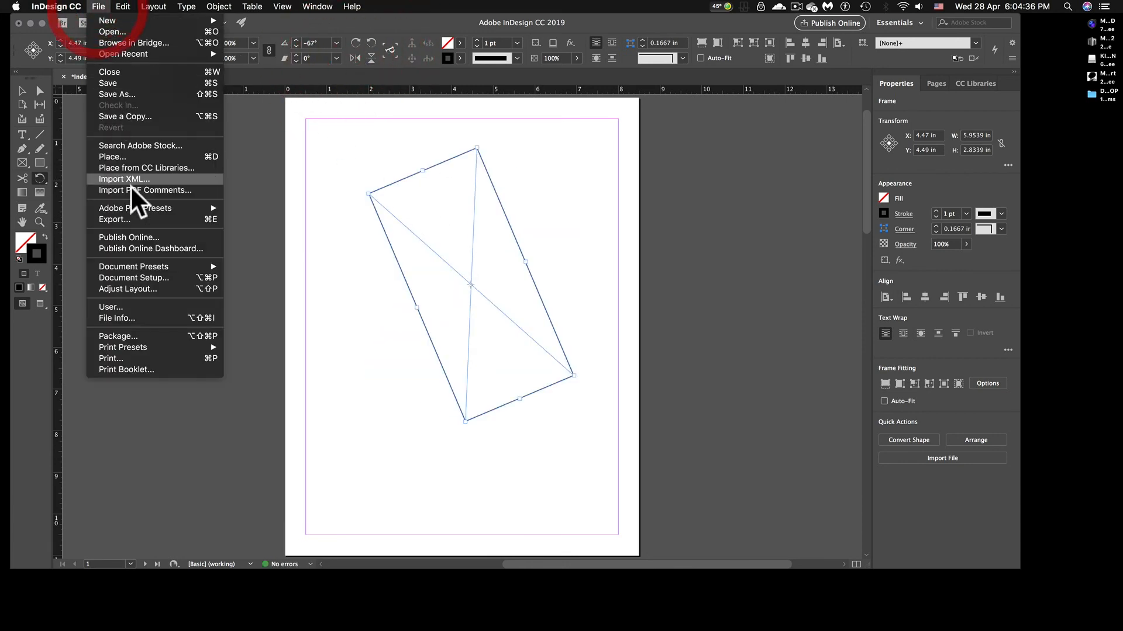
{"action": "left_click", "coordinate": [113, 155]}
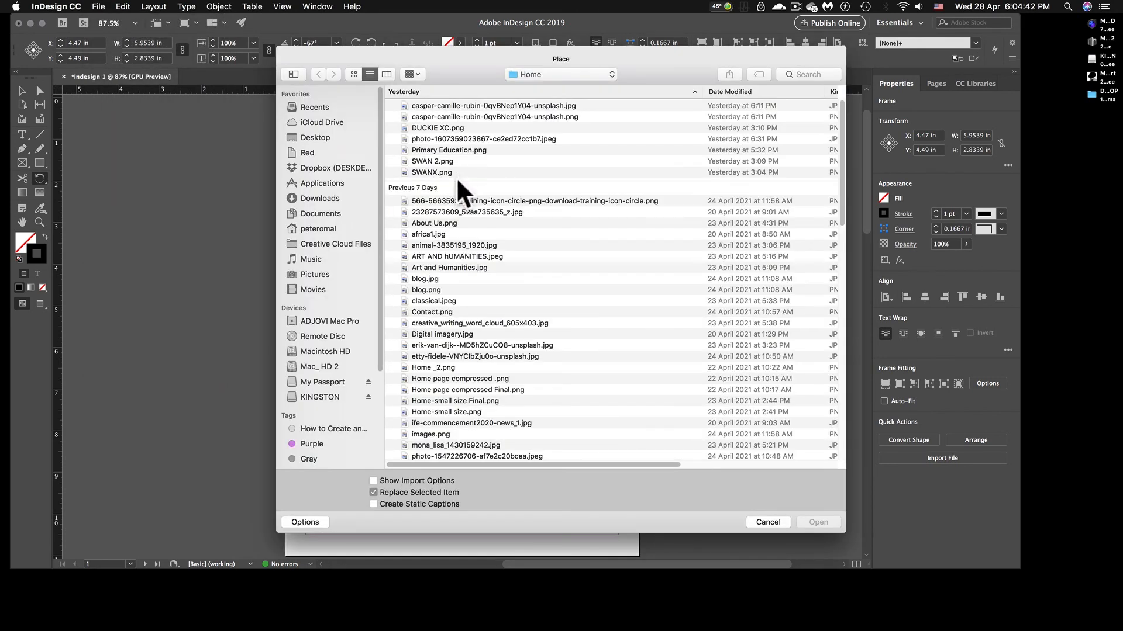
{"action": "left_click", "coordinate": [415, 253]}
{"action": "double_click", "coordinate": [401, 257]}
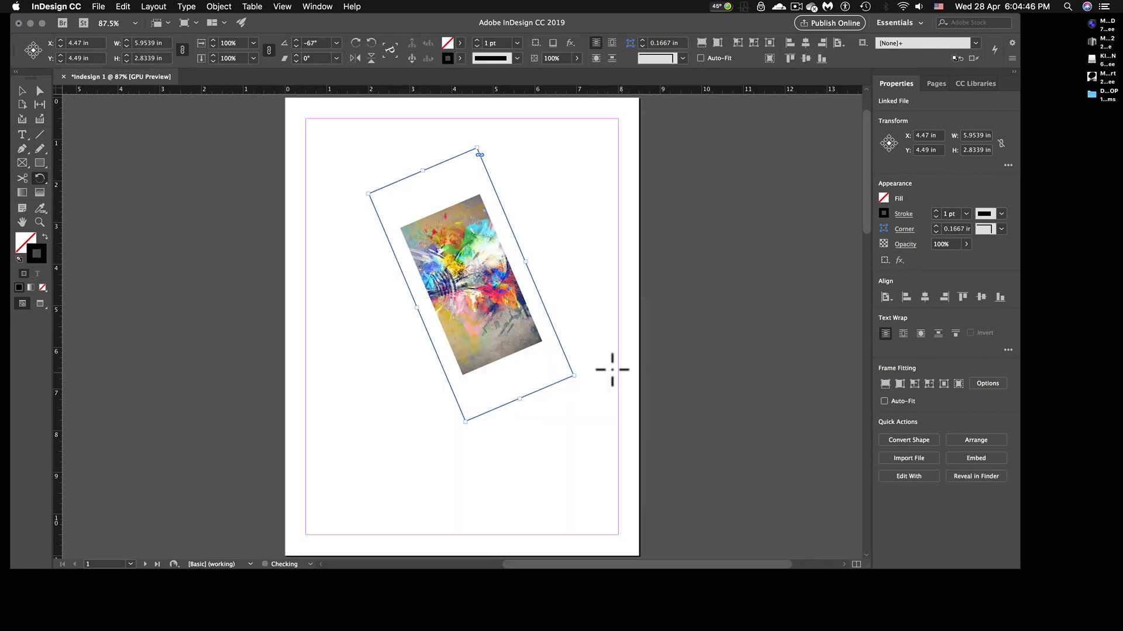
{"action": "left_click", "coordinate": [701, 43]}
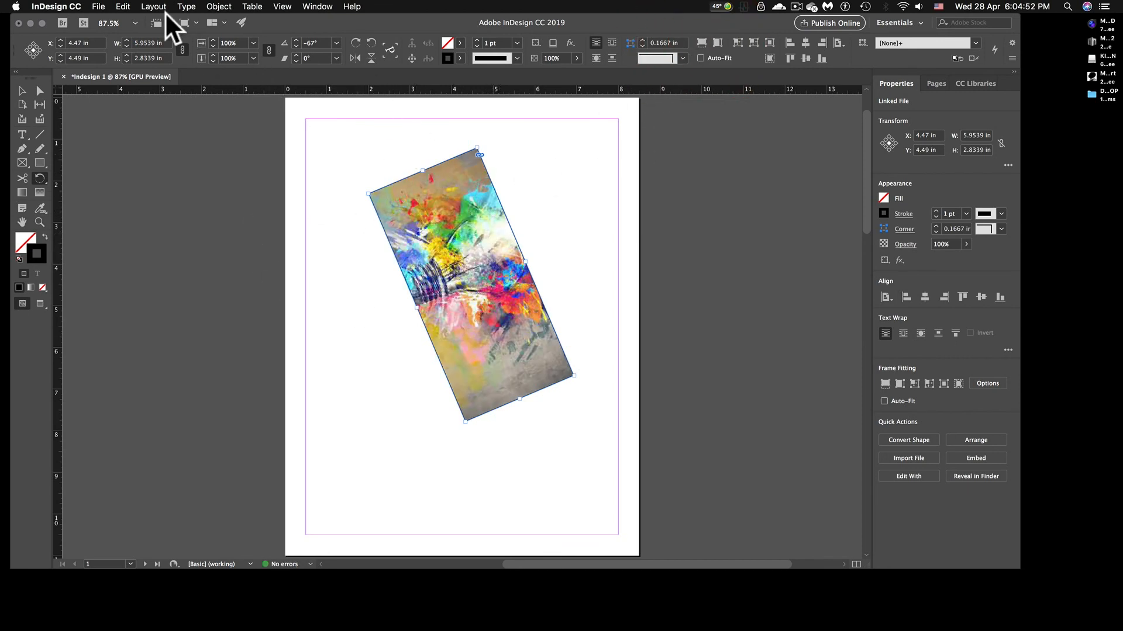
Place the image About Us.png in the rotated frame in place of the current picture, and fill the frame proportionally
{"action": "left_click", "coordinate": [97, 7]}
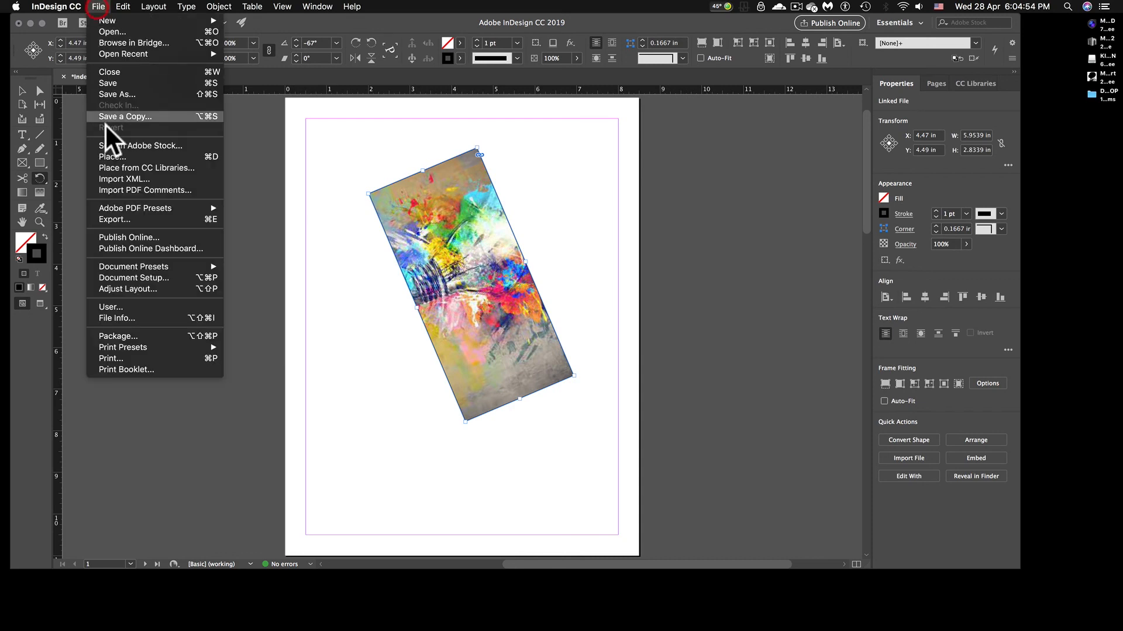
{"action": "left_click", "coordinate": [112, 157]}
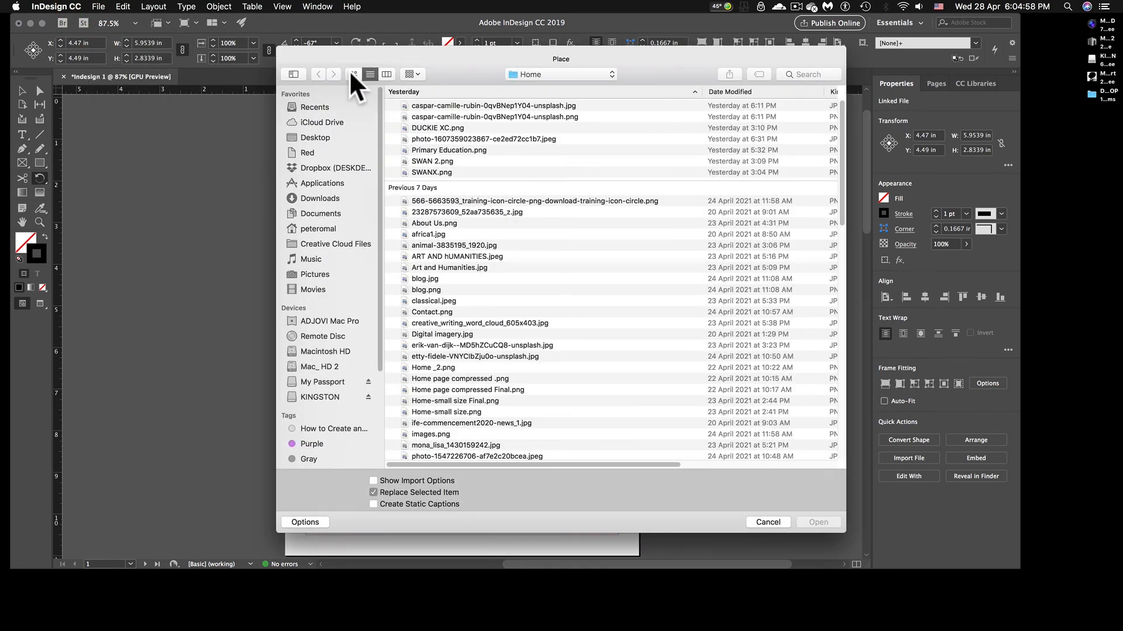
{"action": "left_click", "coordinate": [351, 71]}
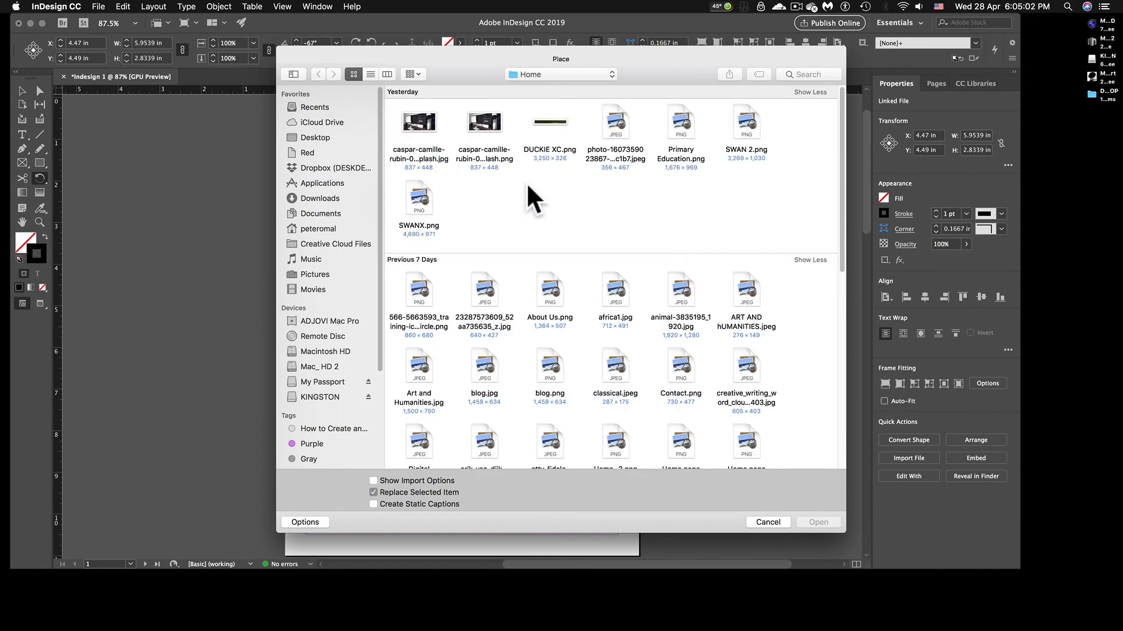
{"action": "left_click", "coordinate": [613, 120]}
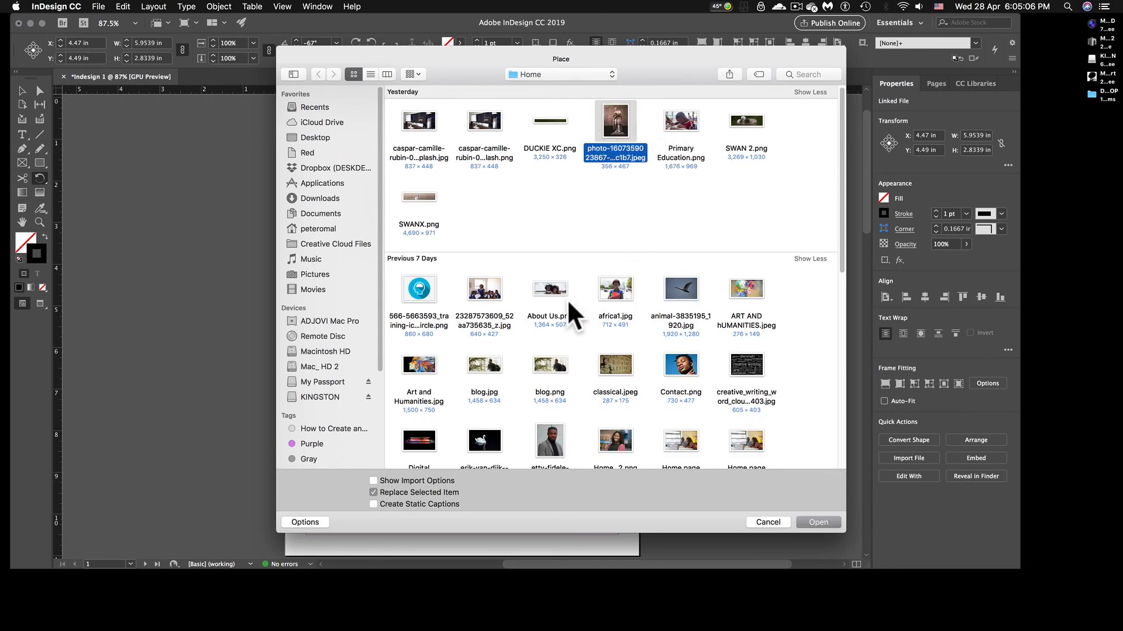
{"action": "left_click", "coordinate": [555, 286]}
{"action": "double_click", "coordinate": [555, 286]}
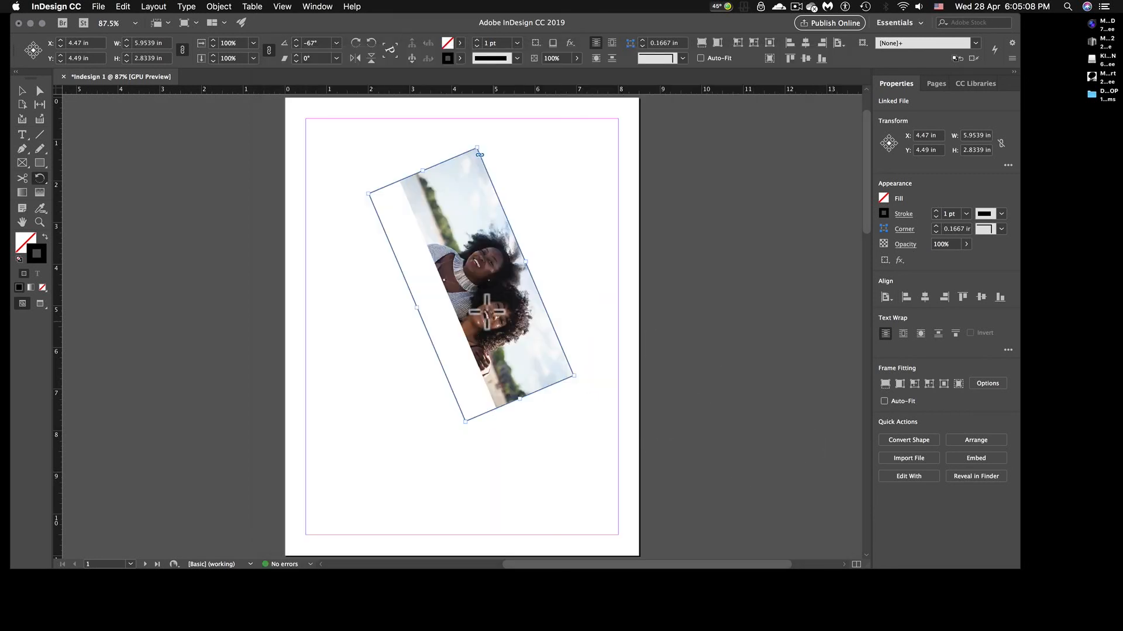
{"action": "left_click", "coordinate": [701, 43]}
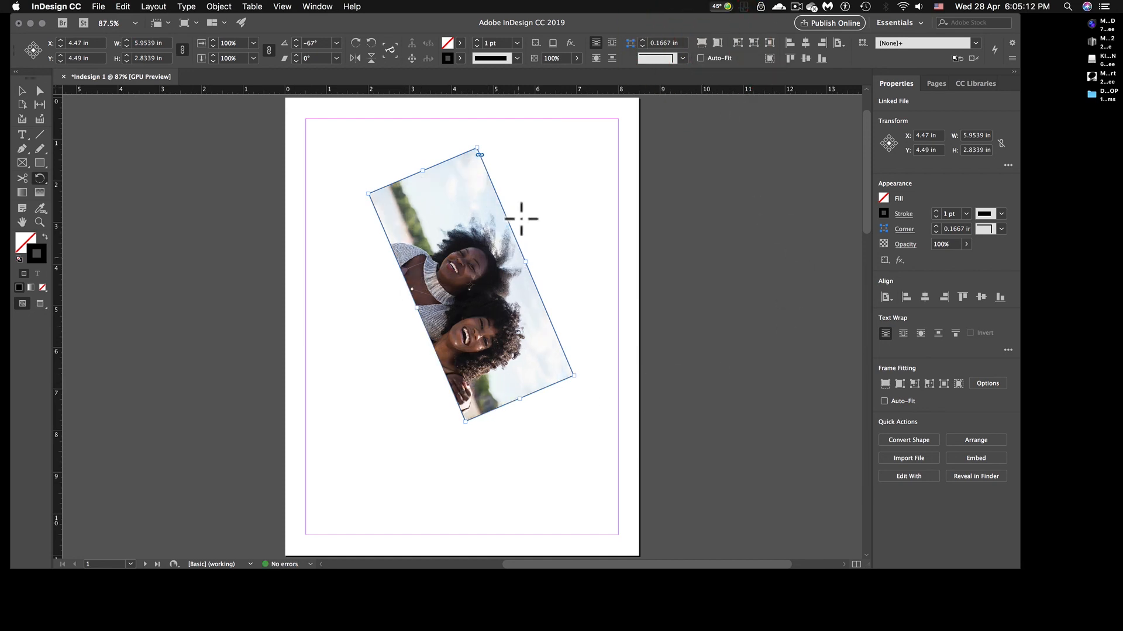
Turn the image frame through a full clockwise turn in four 90° steps
{"action": "left_click", "coordinate": [356, 44]}
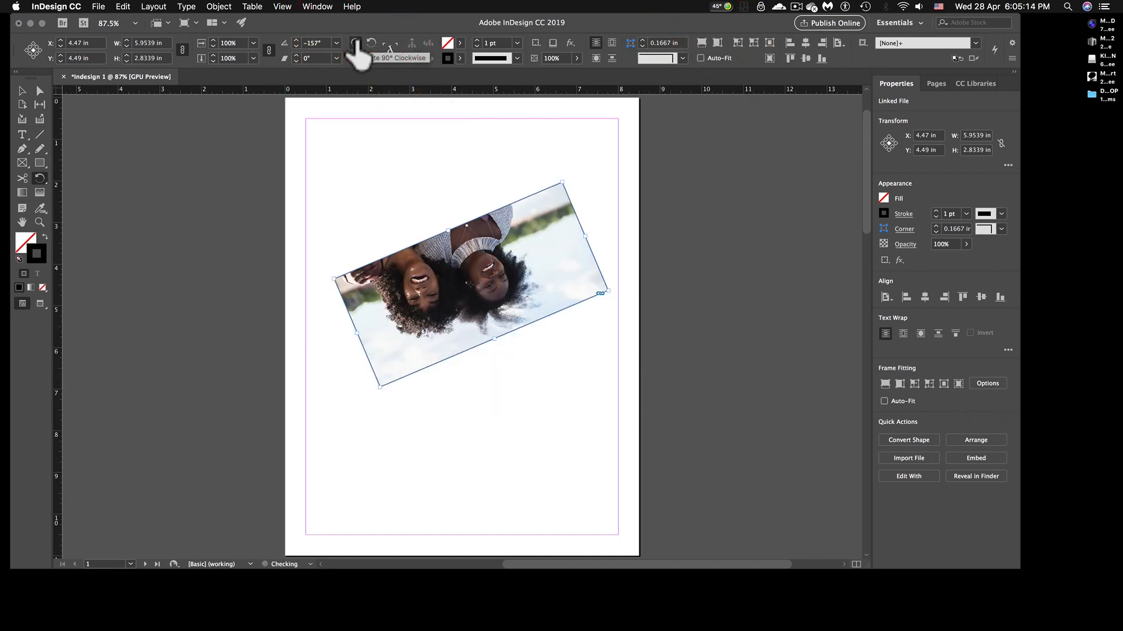
{"action": "left_click", "coordinate": [356, 44]}
{"action": "left_click", "coordinate": [355, 43]}
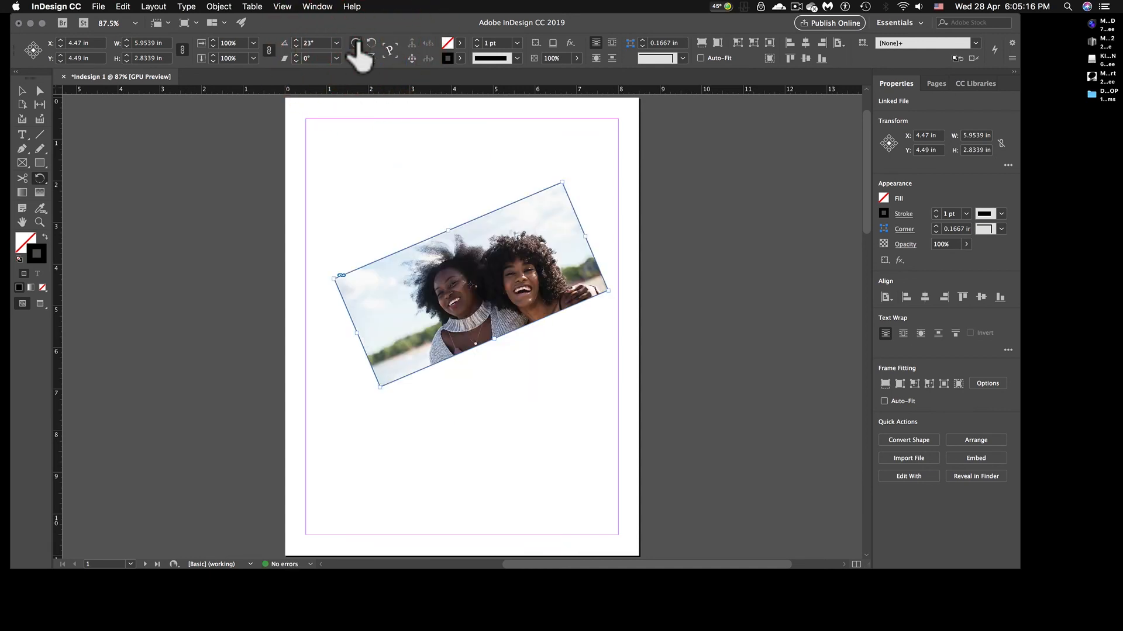
{"action": "left_click", "coordinate": [355, 44]}
Flip the image frame horizontally twice, and rotate it 90° counterclockwise and back clockwise two times
{"action": "left_click", "coordinate": [353, 58]}
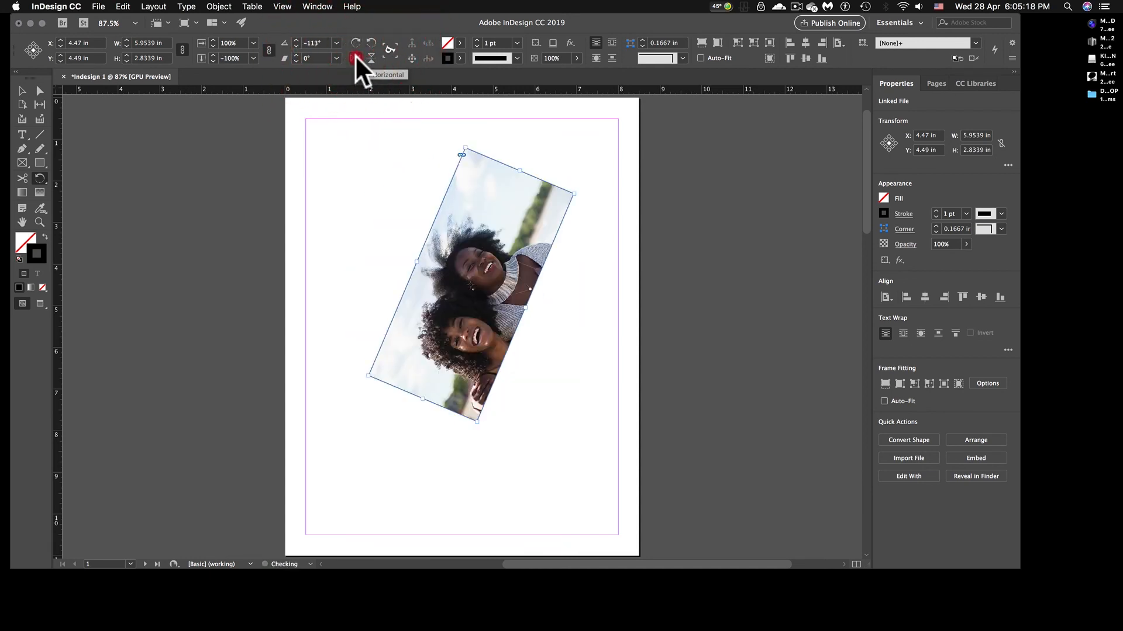
{"action": "left_click", "coordinate": [353, 58]}
{"action": "left_click", "coordinate": [372, 42]}
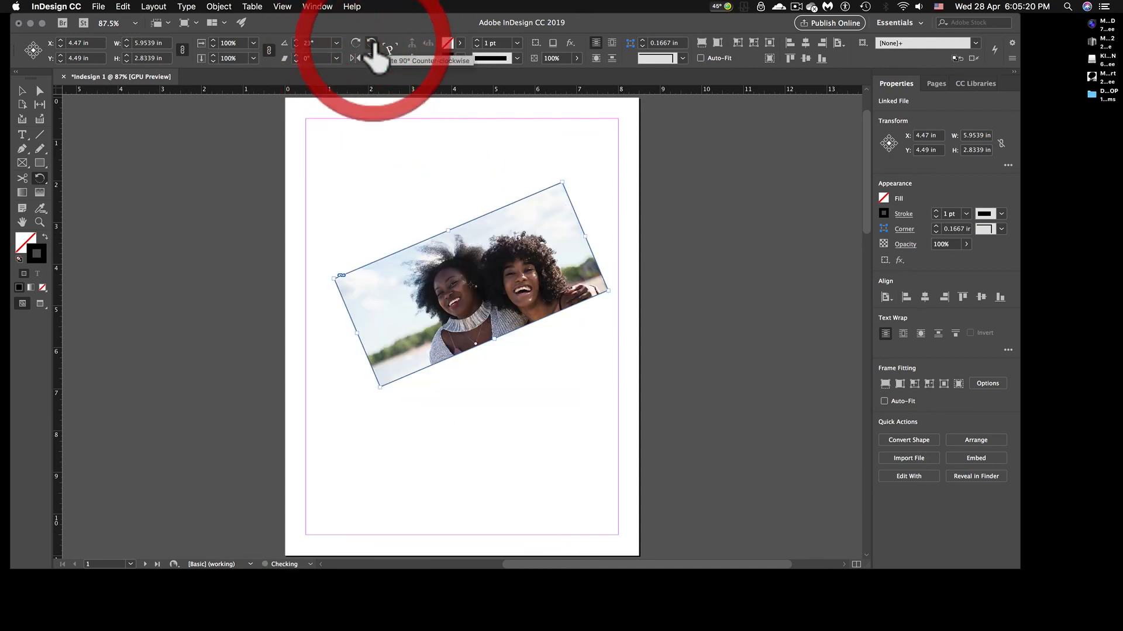
{"action": "left_click", "coordinate": [356, 42]}
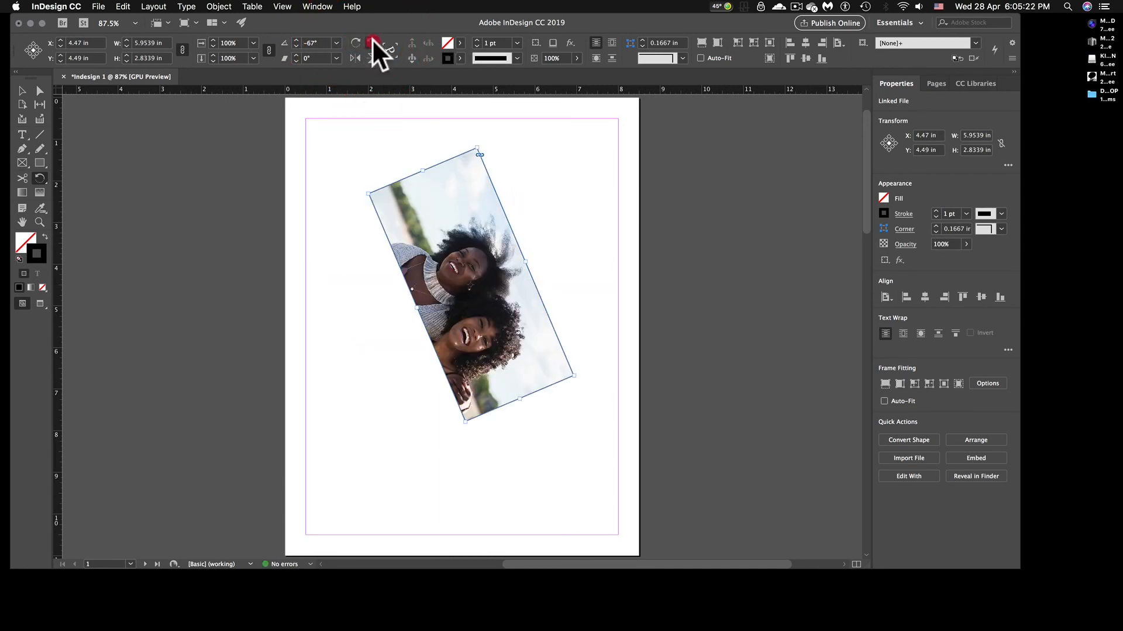
{"action": "left_click", "coordinate": [372, 43]}
{"action": "left_click", "coordinate": [355, 43]}
Try both flips on the image frame, flipping it vertically twice and horizontally four times
{"action": "left_click", "coordinate": [369, 56]}
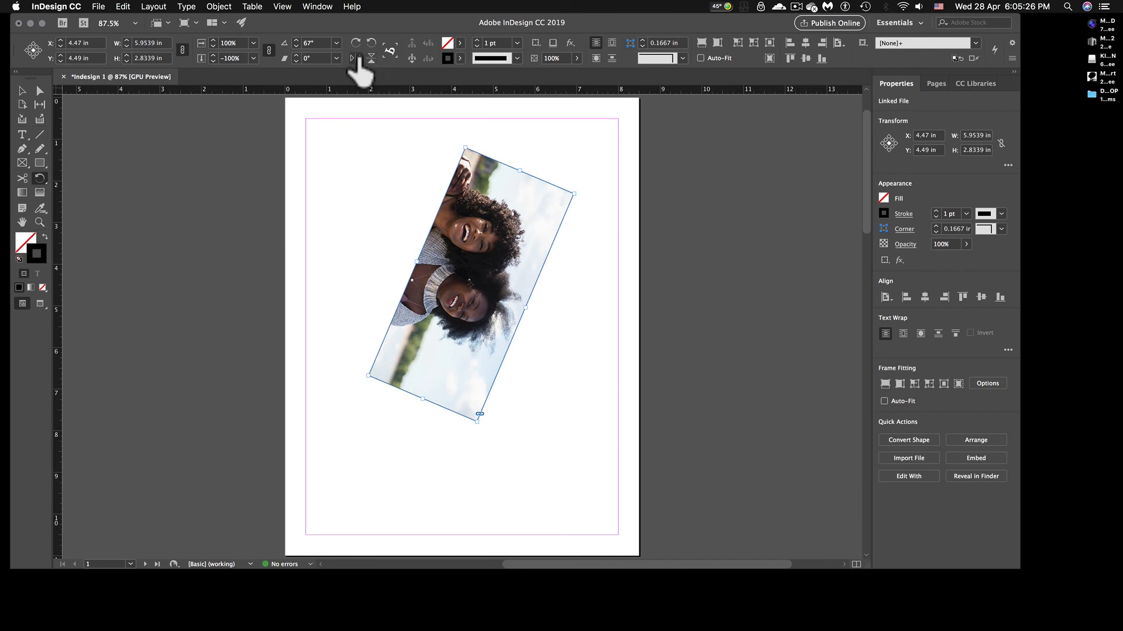
{"action": "left_click", "coordinate": [353, 58]}
{"action": "left_click", "coordinate": [370, 56]}
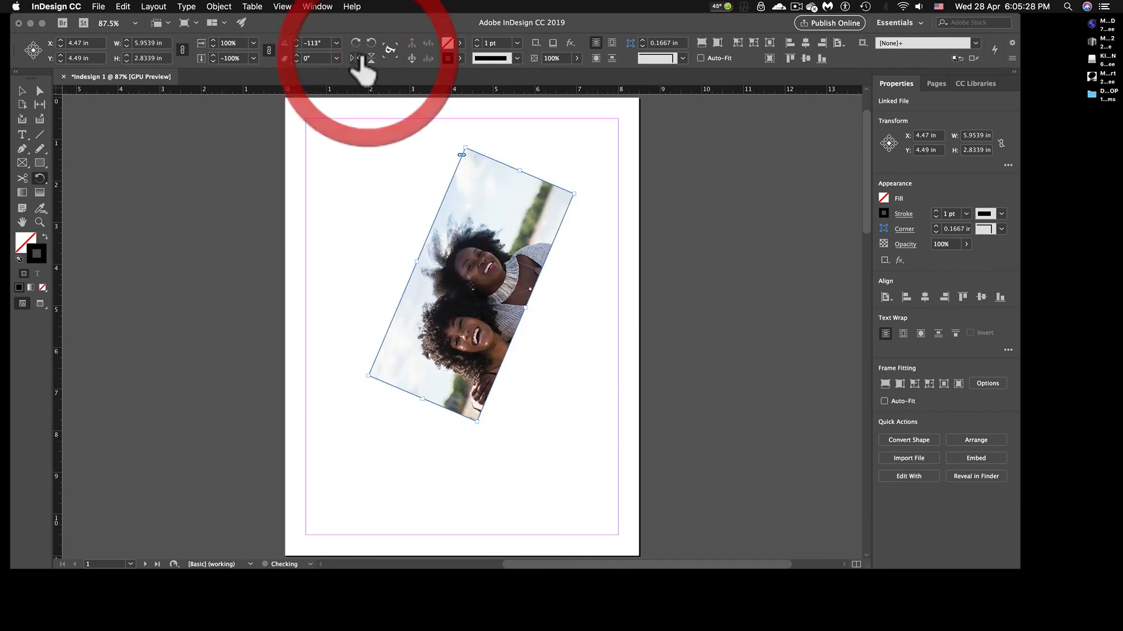
{"action": "left_click", "coordinate": [353, 58]}
{"action": "left_click", "coordinate": [353, 58]}
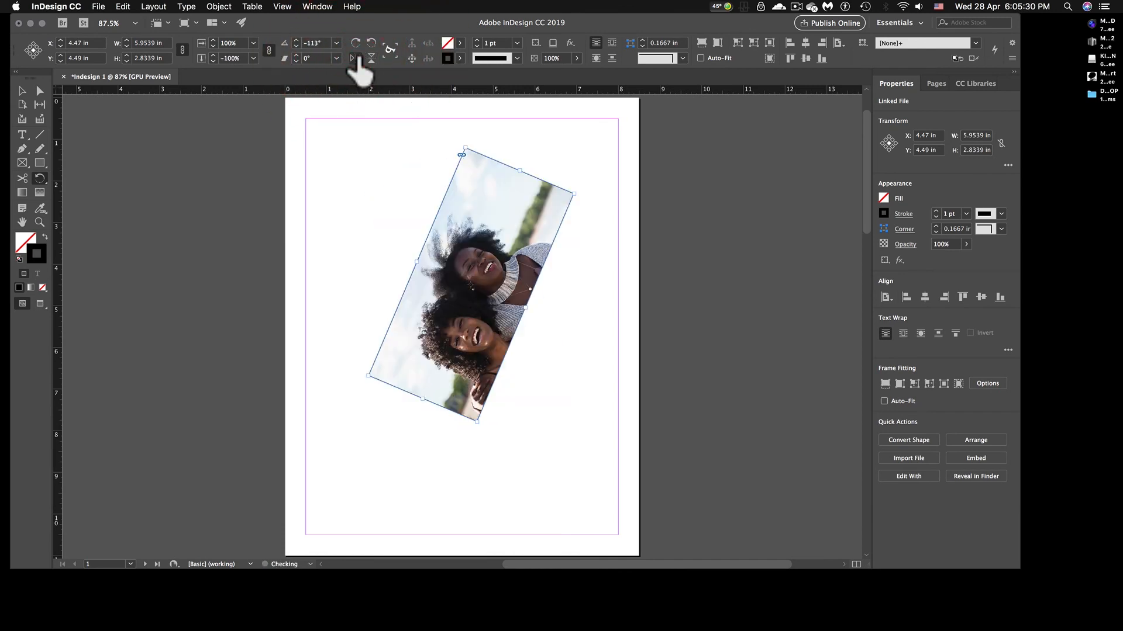
{"action": "left_click", "coordinate": [351, 57]}
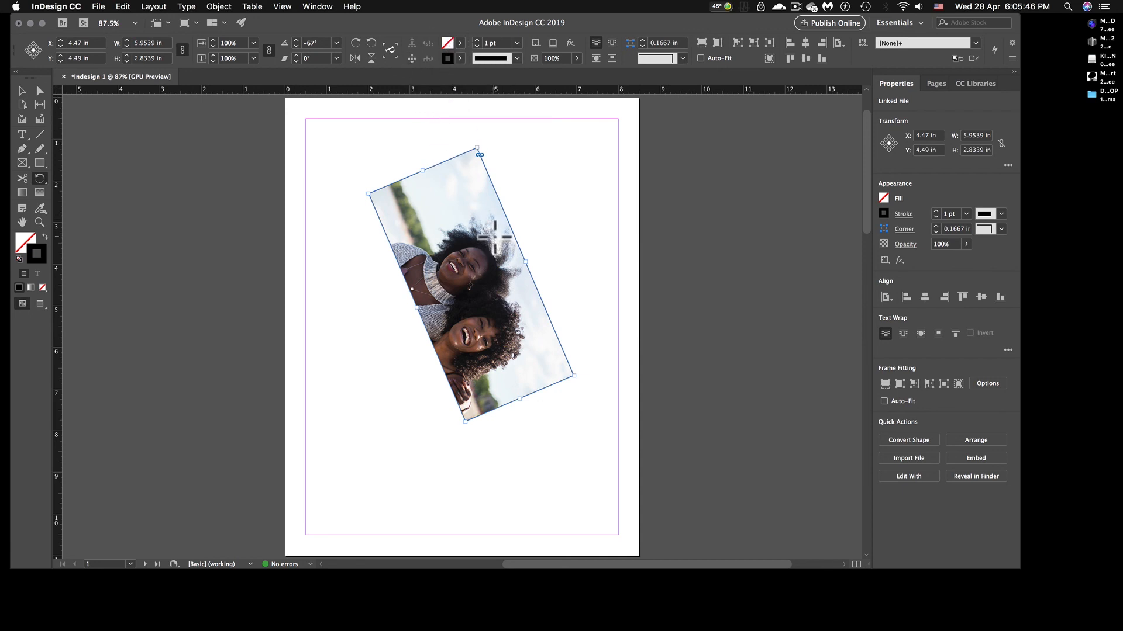
Delete the image frame and draw a new upright rectangle about 4.24 × 7.24 in on the page
{"action": "key", "text": "BackSpace"}
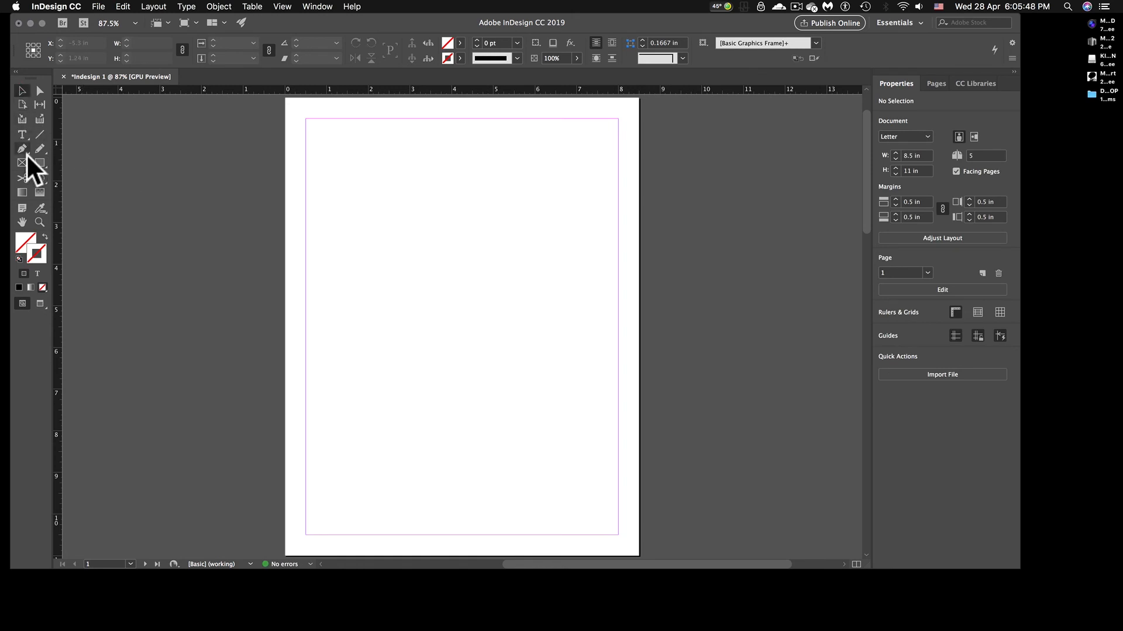
{"action": "left_click", "coordinate": [38, 162]}
{"action": "left_click_drag", "start_coordinate": [363, 193], "coordinate": [541, 494]}
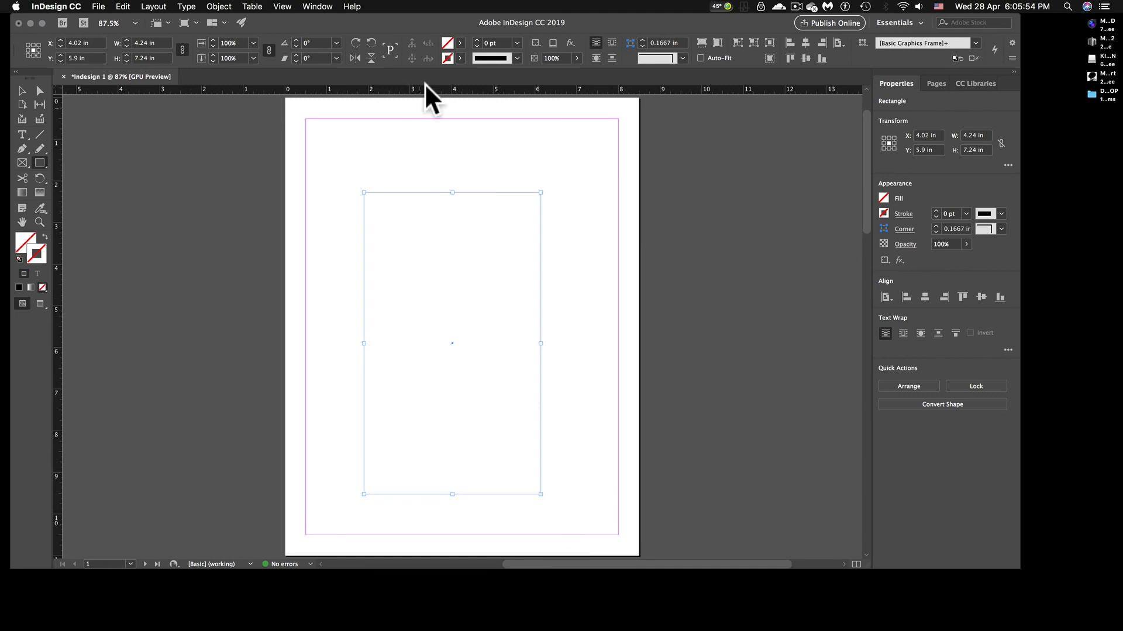
Show the colour swatches and give the rectangle's stroke the magenta swatch C=0 M=100 Y=0 K=0
{"action": "left_click", "coordinate": [445, 44]}
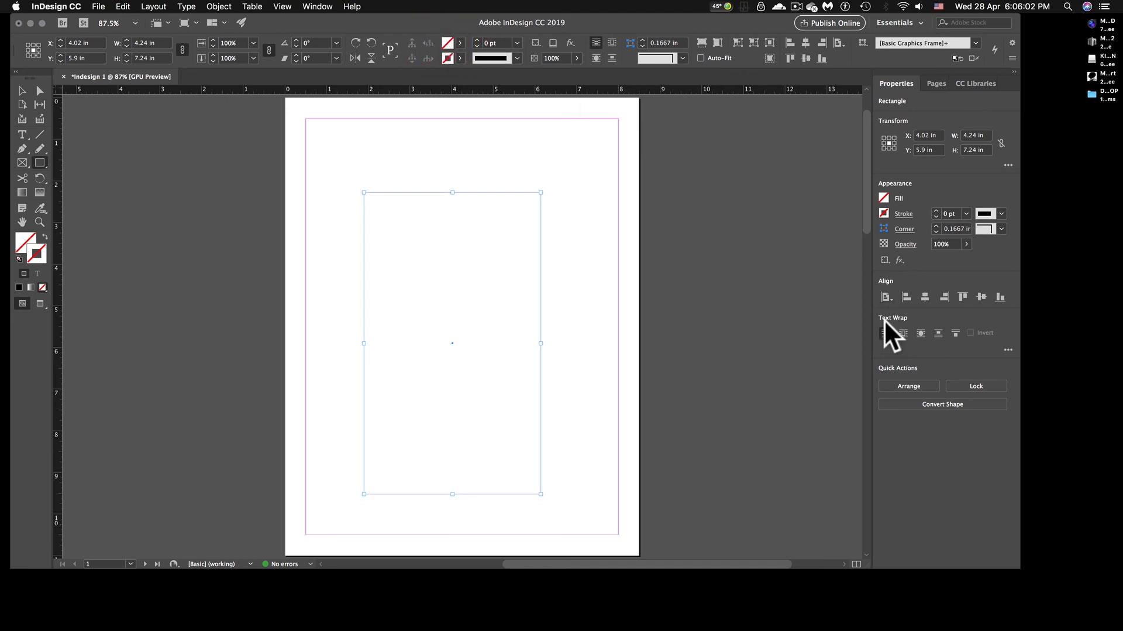
{"action": "left_click", "coordinate": [301, 5]}
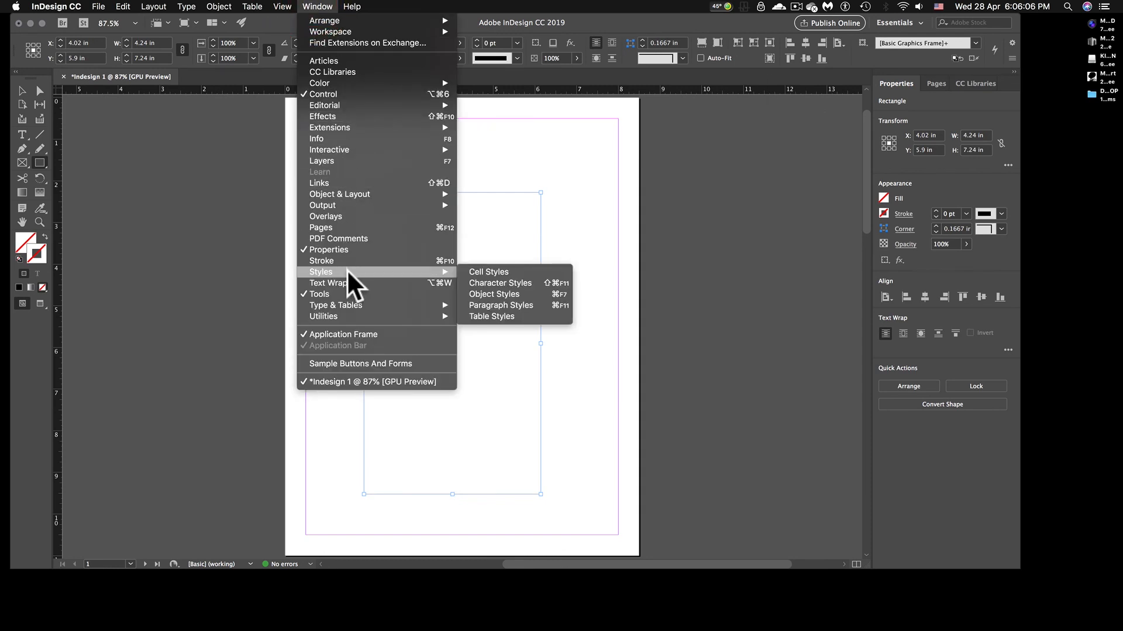
{"action": "mouse_move", "coordinate": [349, 308]}
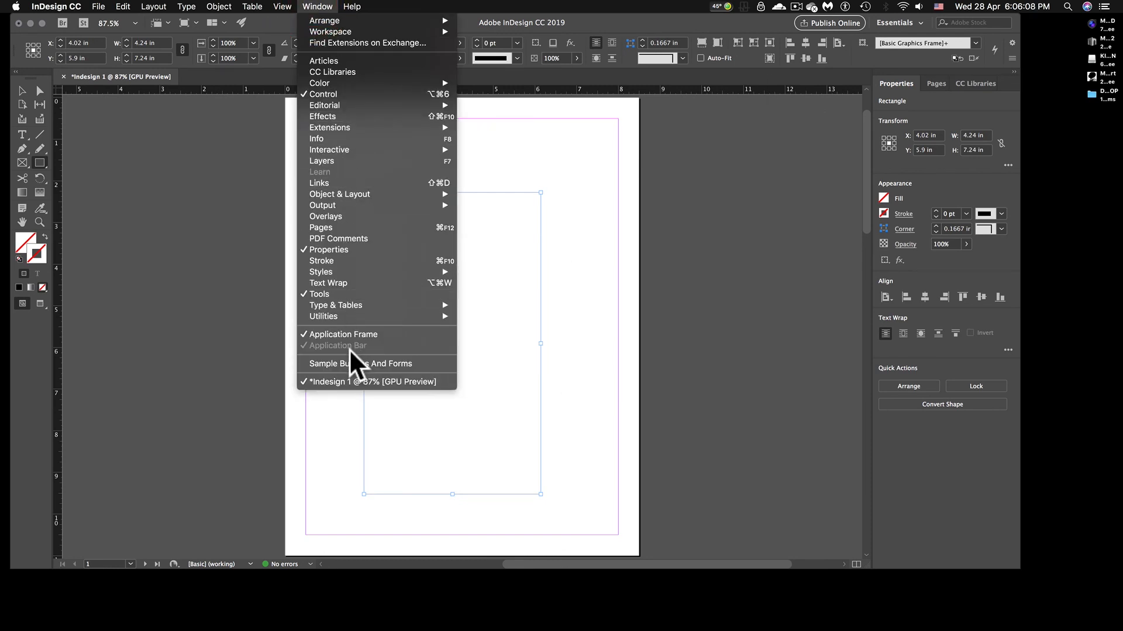
{"action": "mouse_move", "coordinate": [346, 86]}
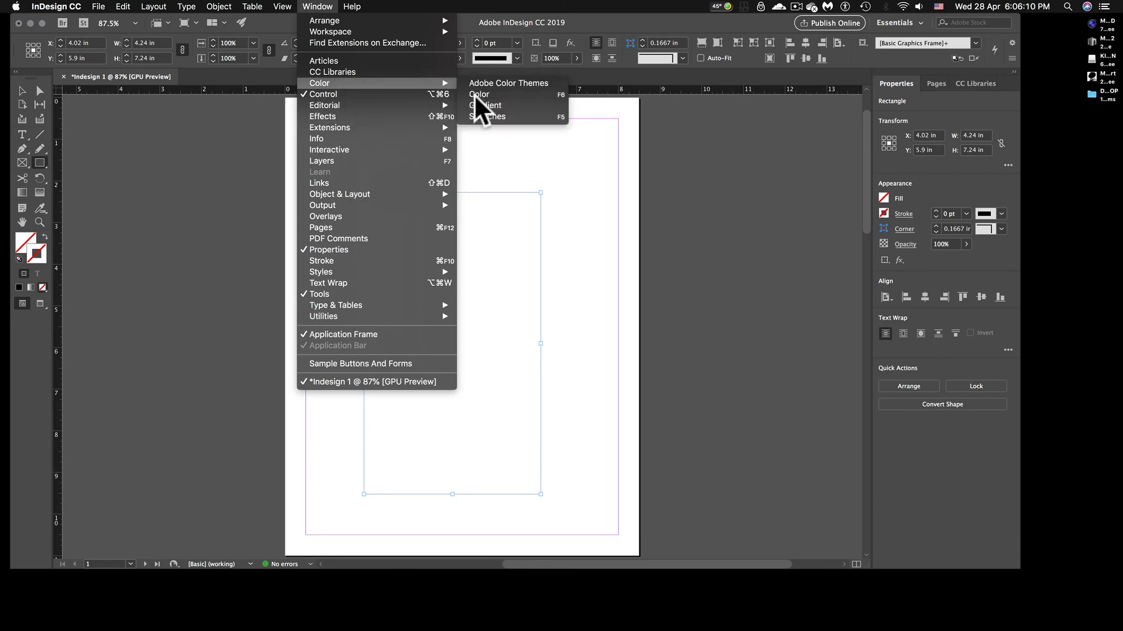
{"action": "left_click", "coordinate": [515, 112]}
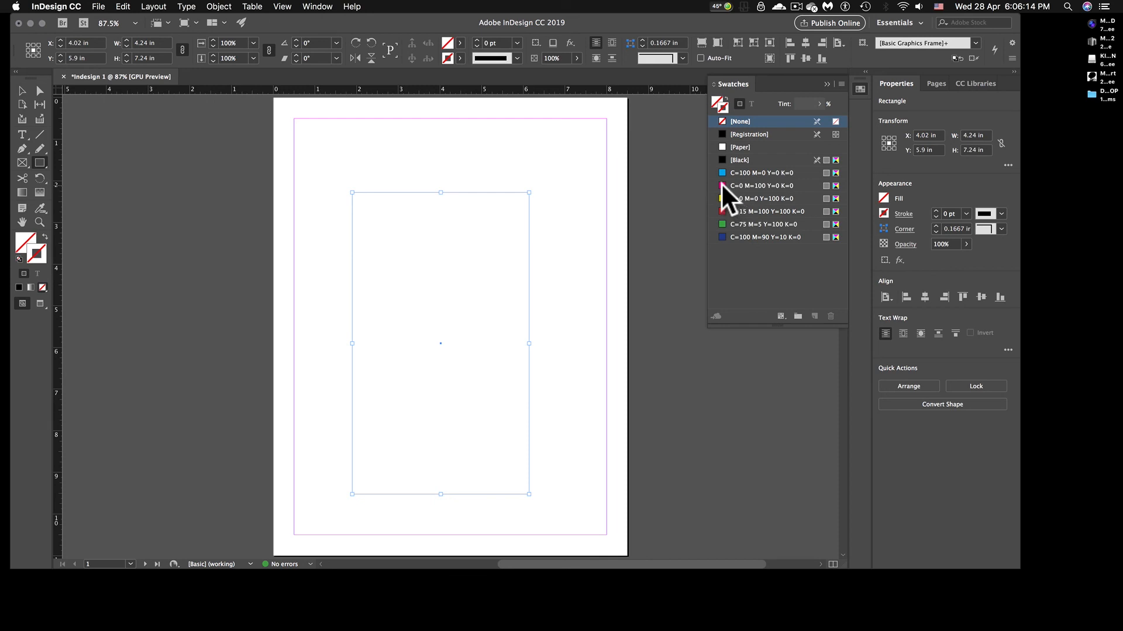
{"action": "left_click", "coordinate": [727, 186]}
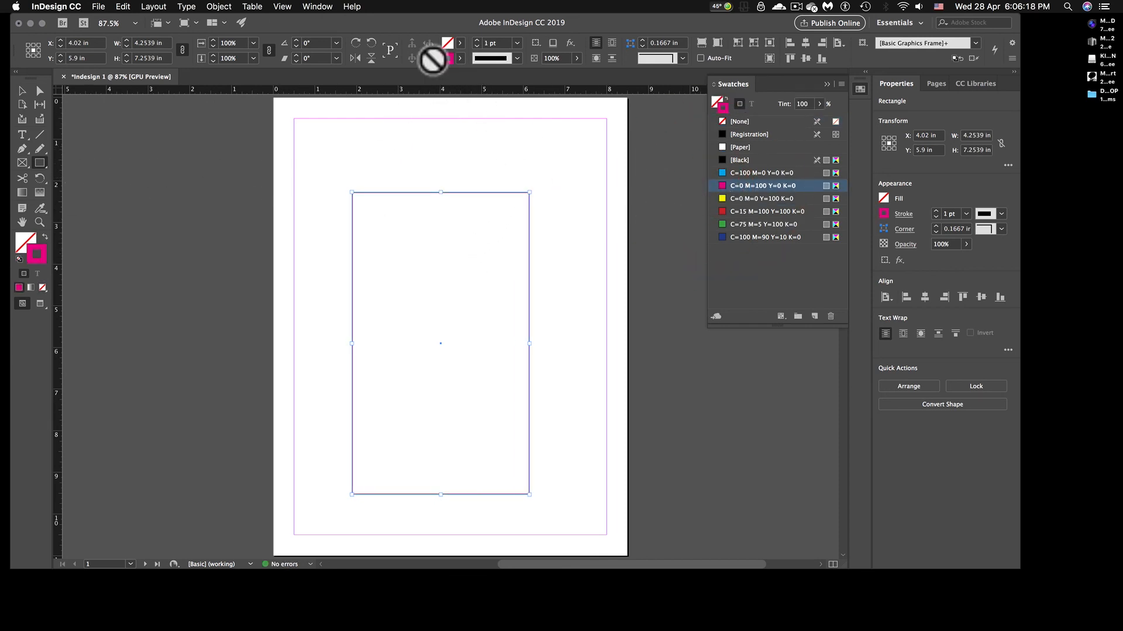
Make the fill active and fill the rectangle with the cyan swatch C=100 M=0 Y=0 K=0
{"action": "left_click", "coordinate": [446, 42]}
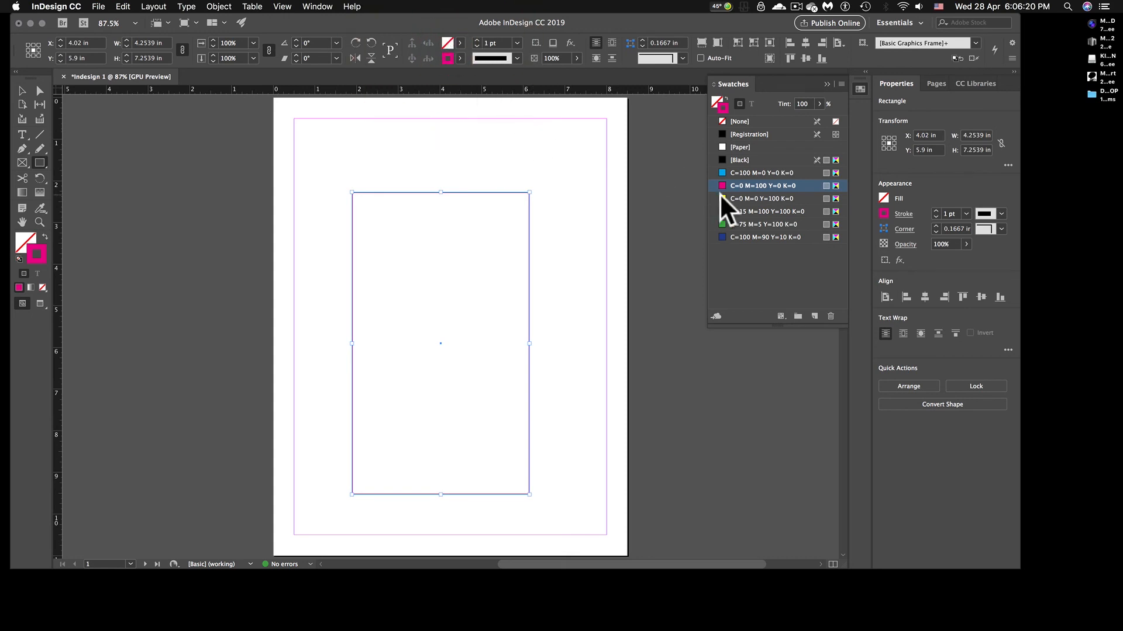
{"action": "left_click", "coordinate": [715, 102]}
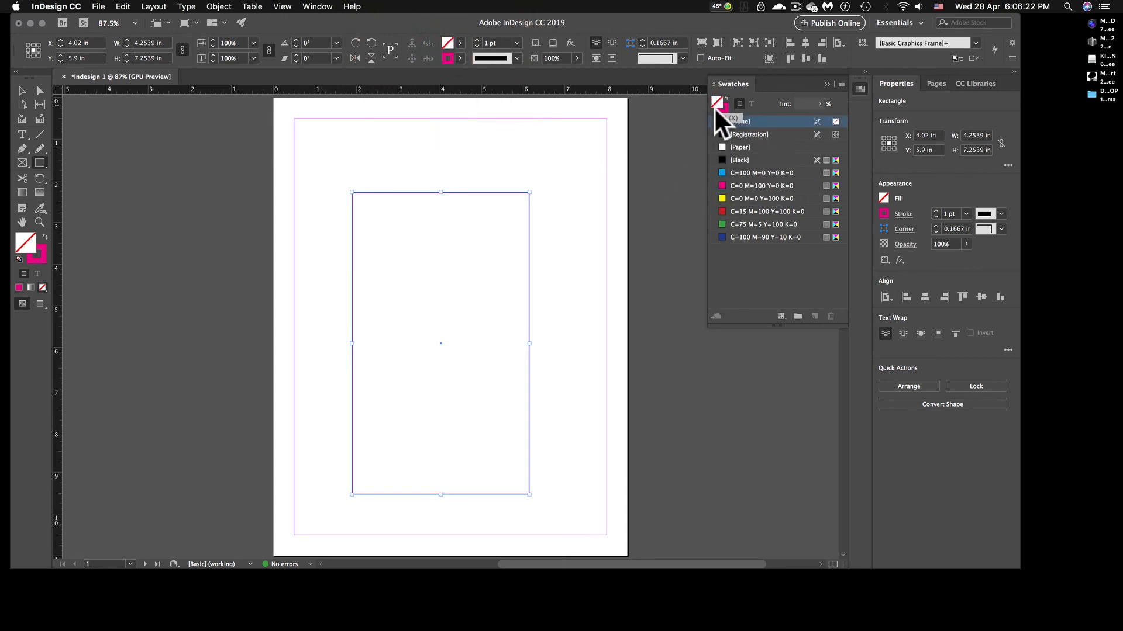
{"action": "left_click", "coordinate": [723, 172]}
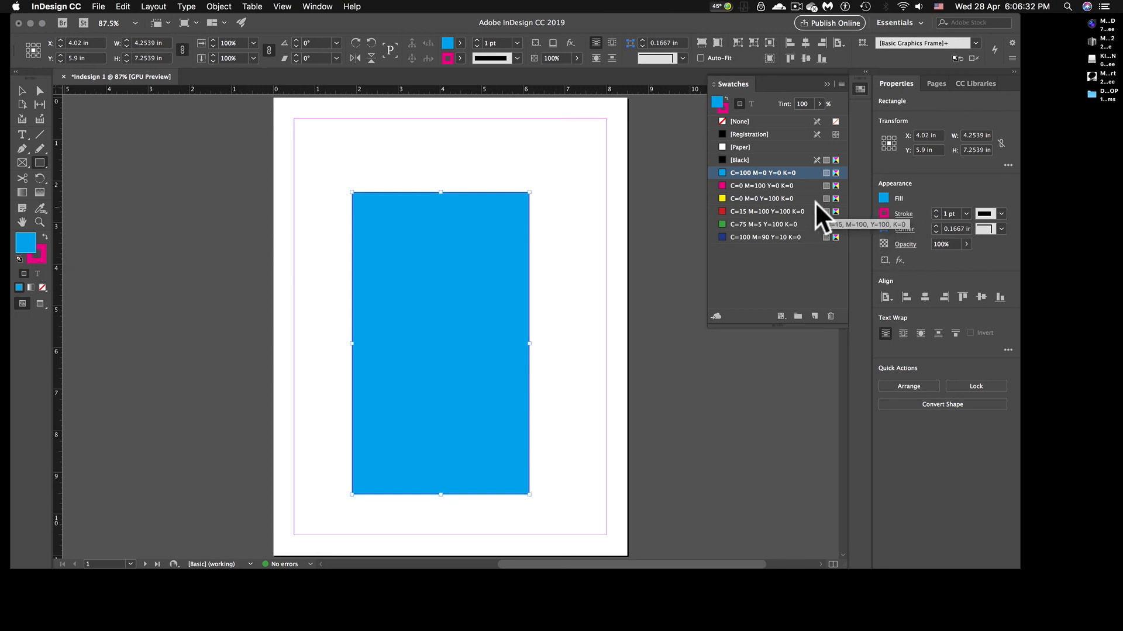
Give the rectangle a C=15 M=100 Y=100 K=0 stroke by swapping its fill and stroke, and fill it with C=100 M=0 Y=0 K=0
{"action": "left_click", "coordinate": [721, 209]}
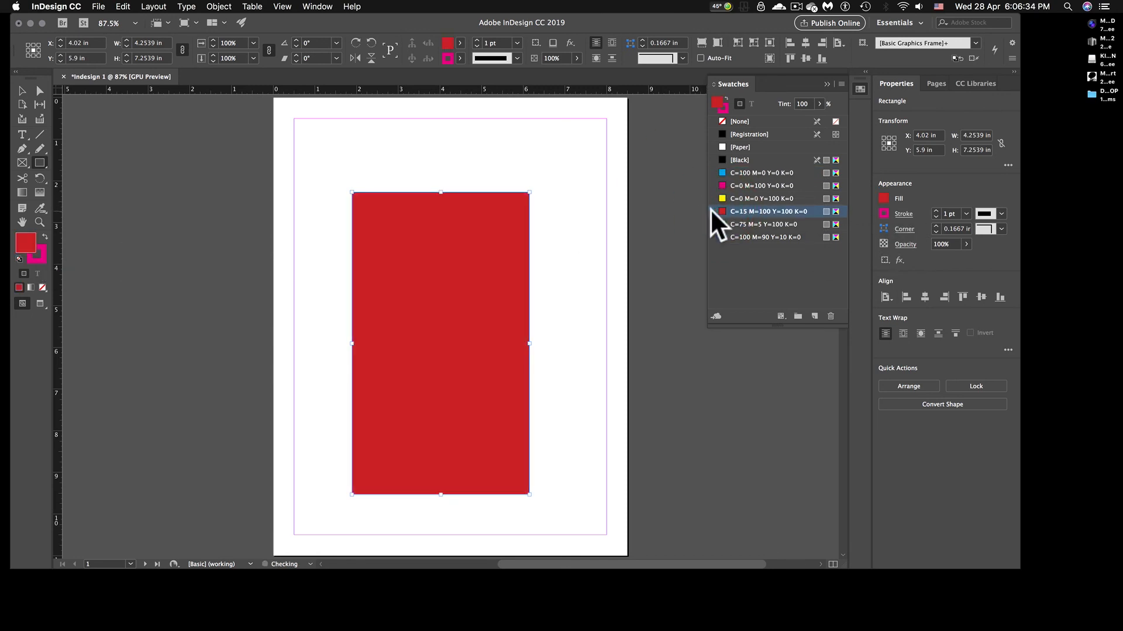
{"action": "left_click", "coordinate": [725, 94]}
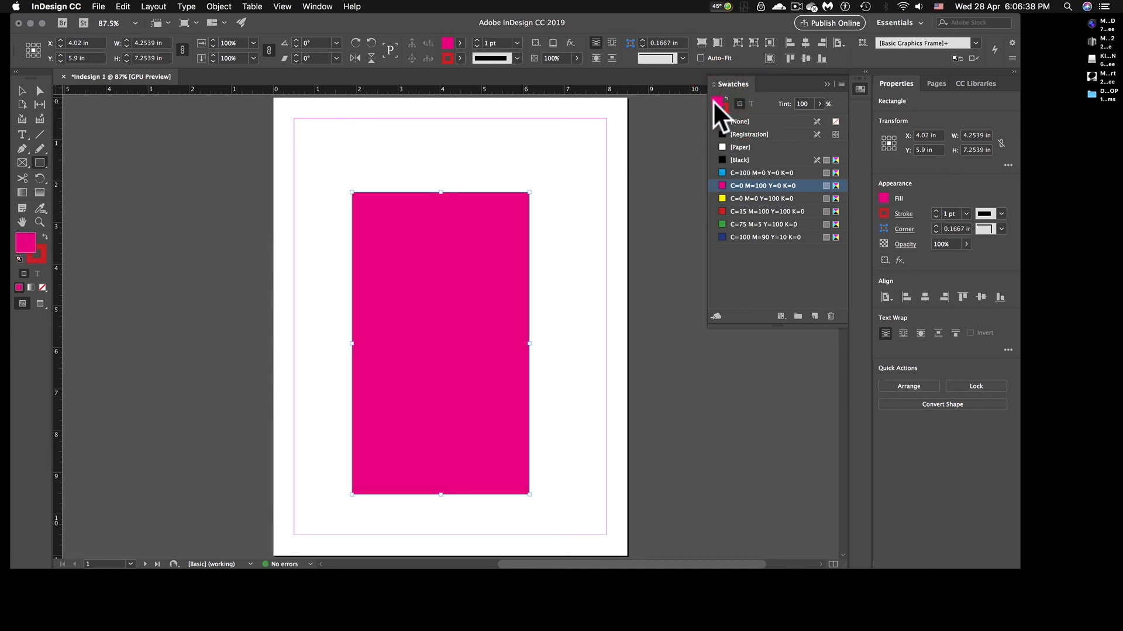
{"action": "left_click", "coordinate": [723, 173]}
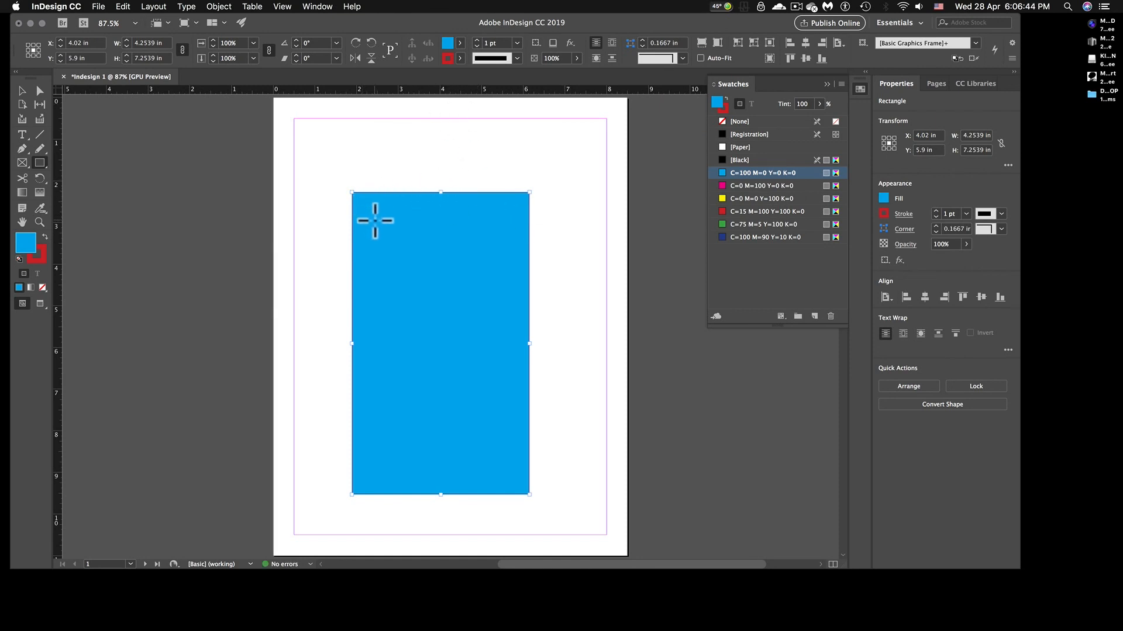
Increase the rectangle's stroke weight first to 6 pt and finally to 10 pt, checking the upper-left corner up close
{"action": "left_click", "coordinate": [40, 223]}
{"action": "left_click_drag", "start_coordinate": [374, 241], "coordinate": [522, 302]}
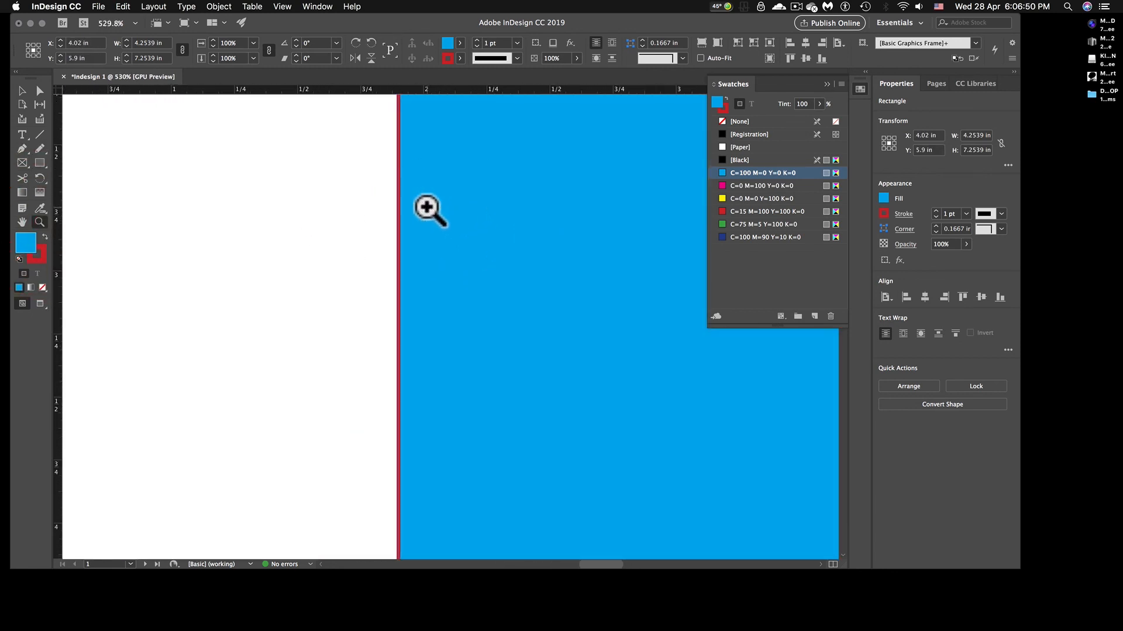
{"action": "key", "text": "space"}
{"action": "left_click_drag", "start_coordinate": [421, 188], "coordinate": [381, 308]}
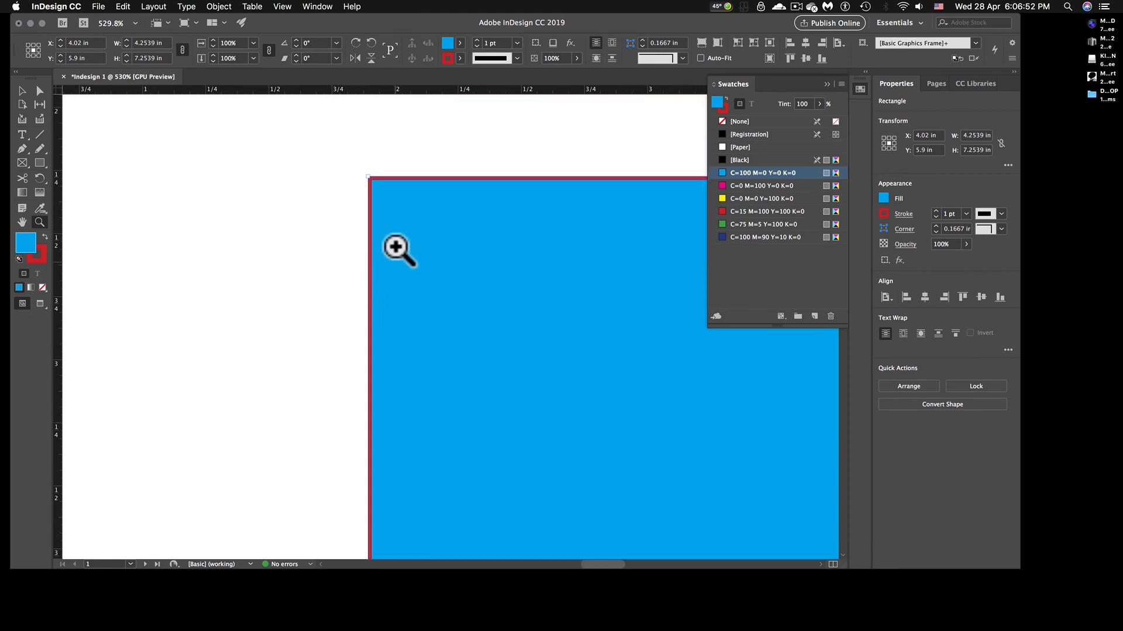
{"action": "left_click", "coordinate": [517, 43]}
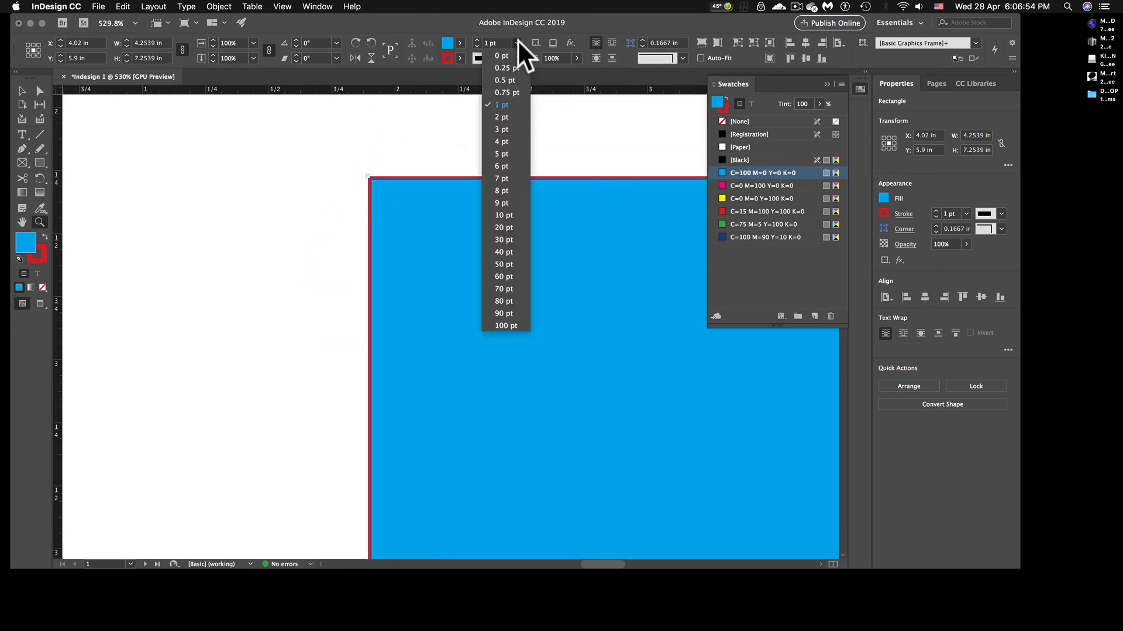
{"action": "left_click", "coordinate": [496, 166]}
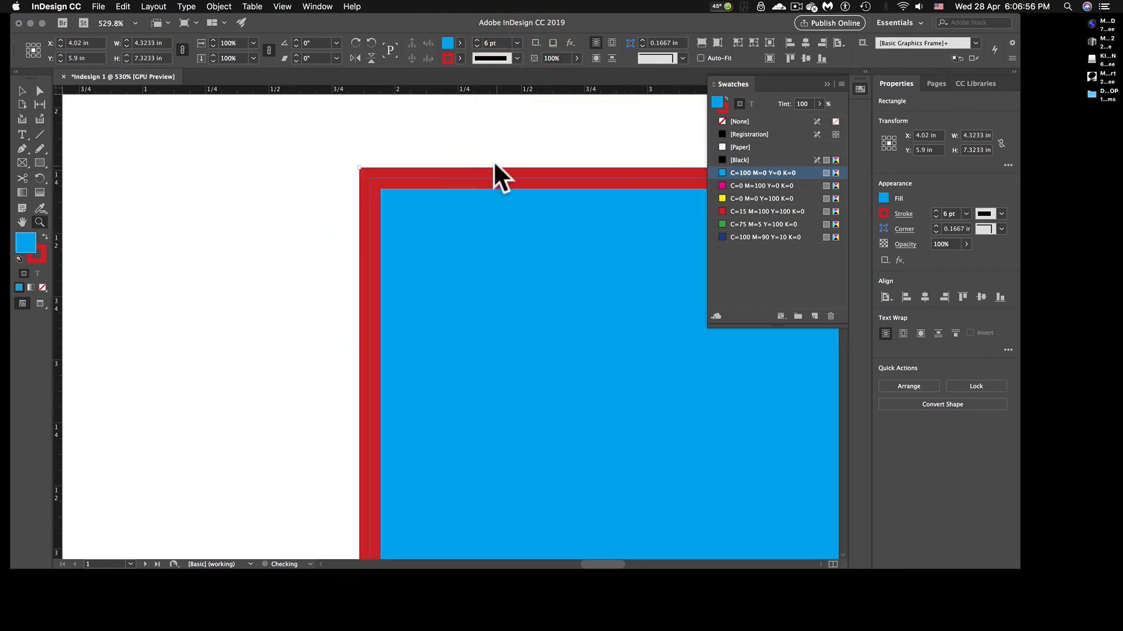
{"action": "left_click", "coordinate": [517, 42]}
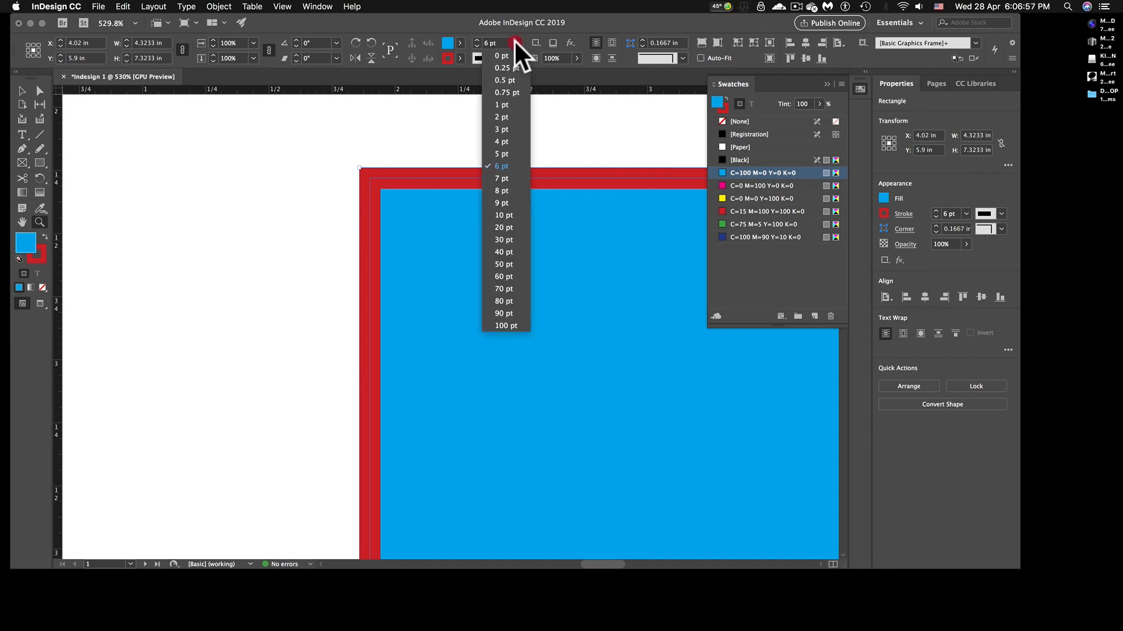
{"action": "left_click", "coordinate": [511, 213]}
{"action": "key", "text": "super+0"}
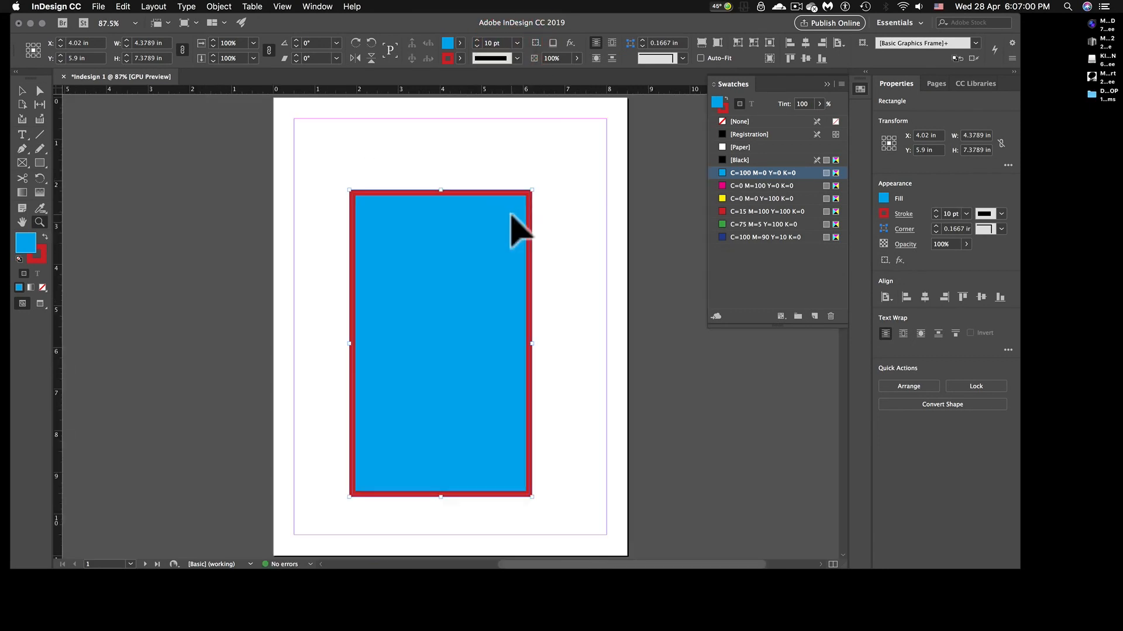
Apply the Thick - Thick stroke type to the rectangle, deselect it and inspect its upper corners up close
{"action": "left_click", "coordinate": [514, 58]}
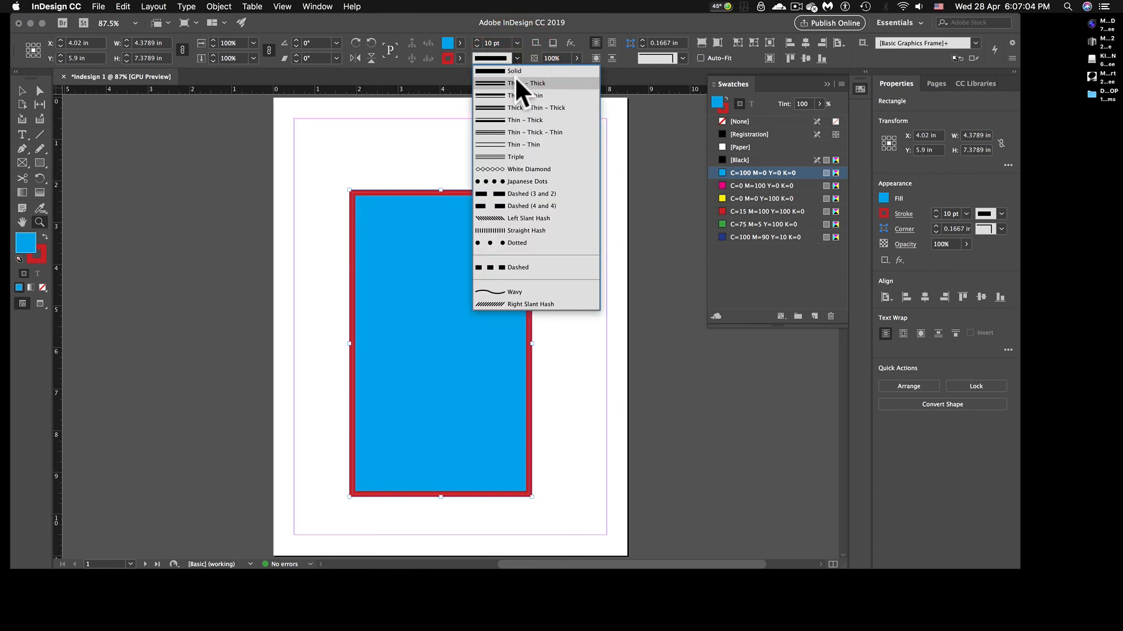
{"action": "left_click", "coordinate": [514, 78]}
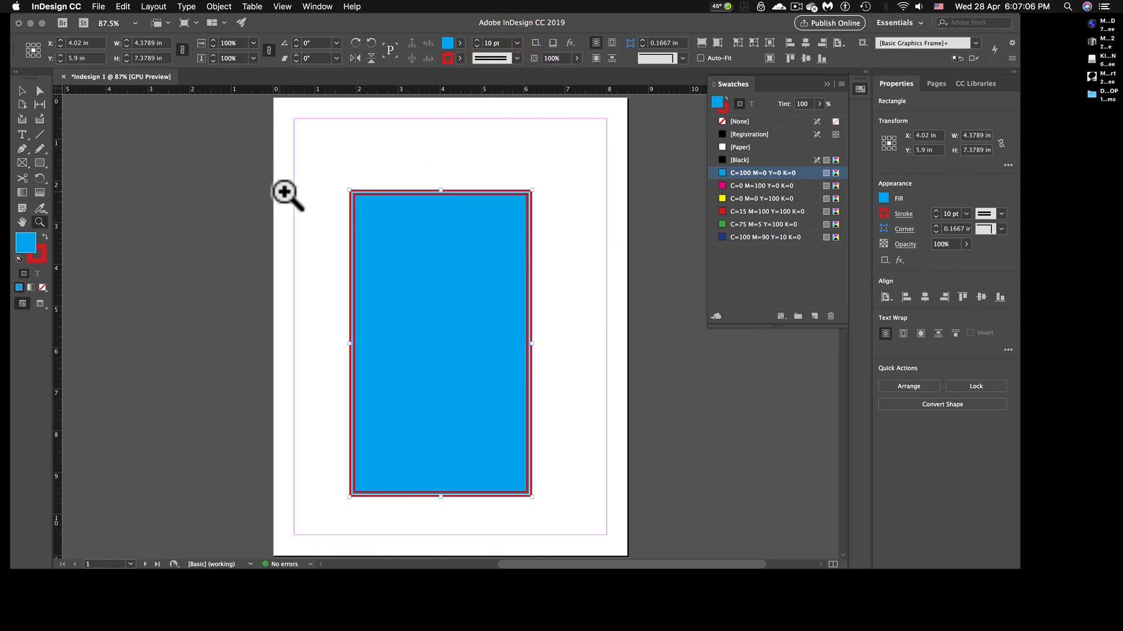
{"action": "left_click_drag", "start_coordinate": [287, 194], "coordinate": [416, 270]}
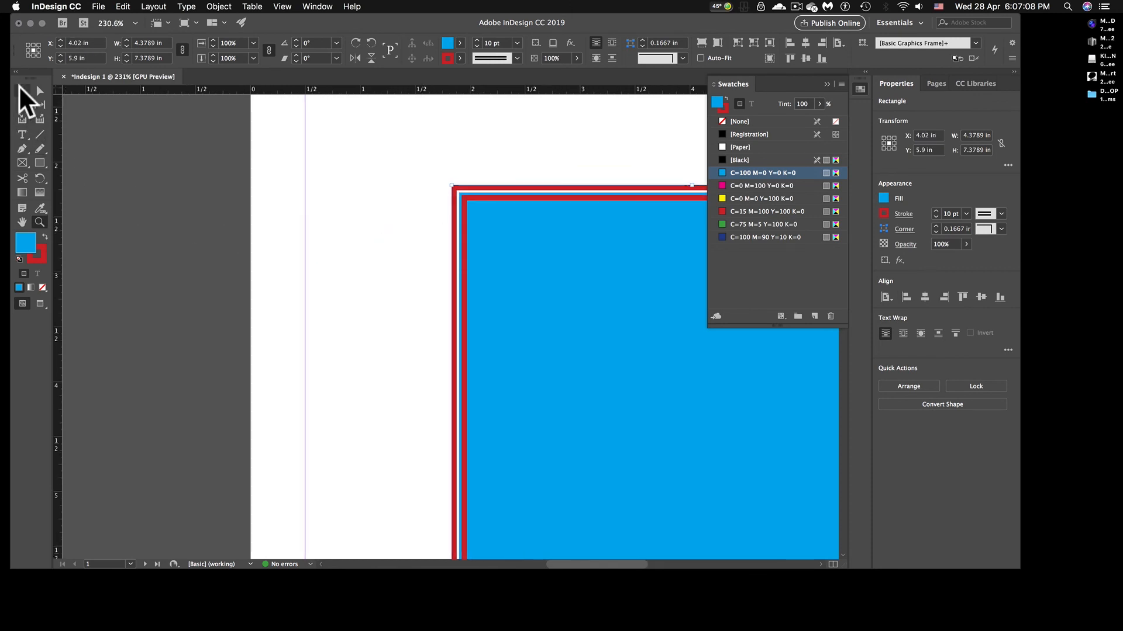
{"action": "left_click", "coordinate": [22, 90]}
{"action": "left_click", "coordinate": [285, 157]}
{"action": "left_click_drag", "start_coordinate": [501, 250], "coordinate": [271, 256]}
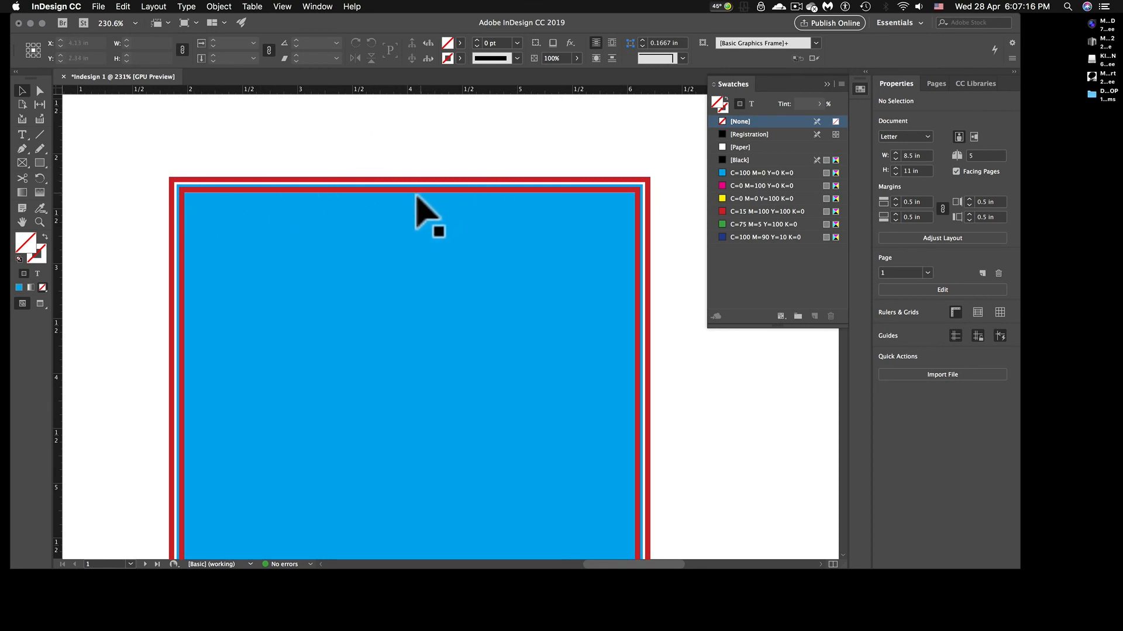
Try removing the rectangle's stroke by setting its weight to 0 pt, and undo that change
{"action": "left_click", "coordinate": [366, 201]}
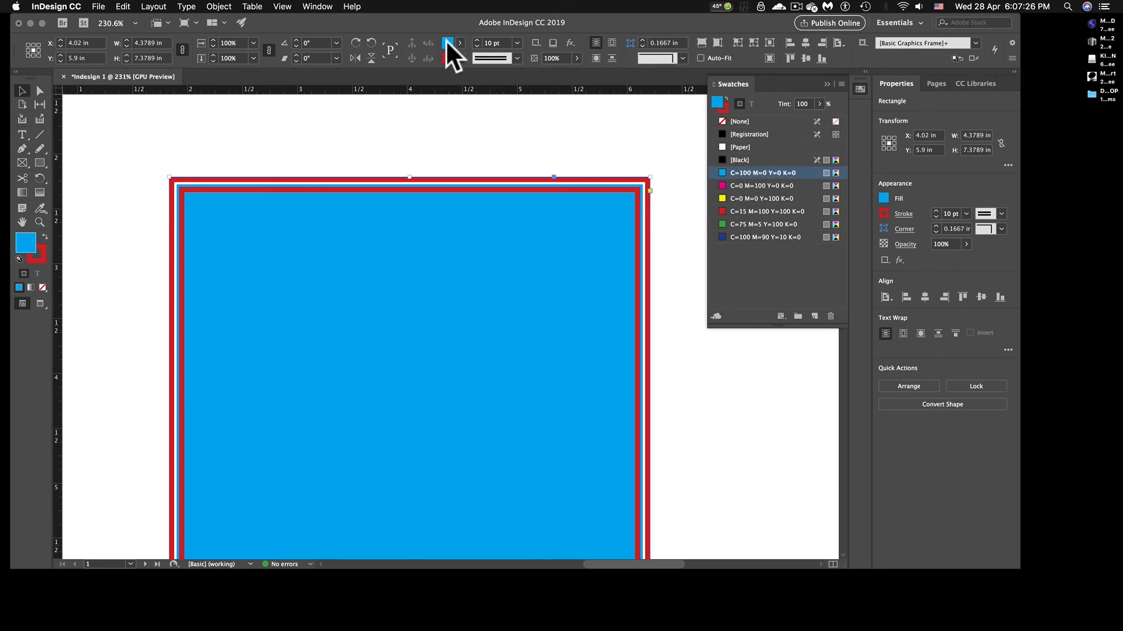
{"action": "left_click", "coordinate": [517, 43]}
{"action": "left_click", "coordinate": [501, 54]}
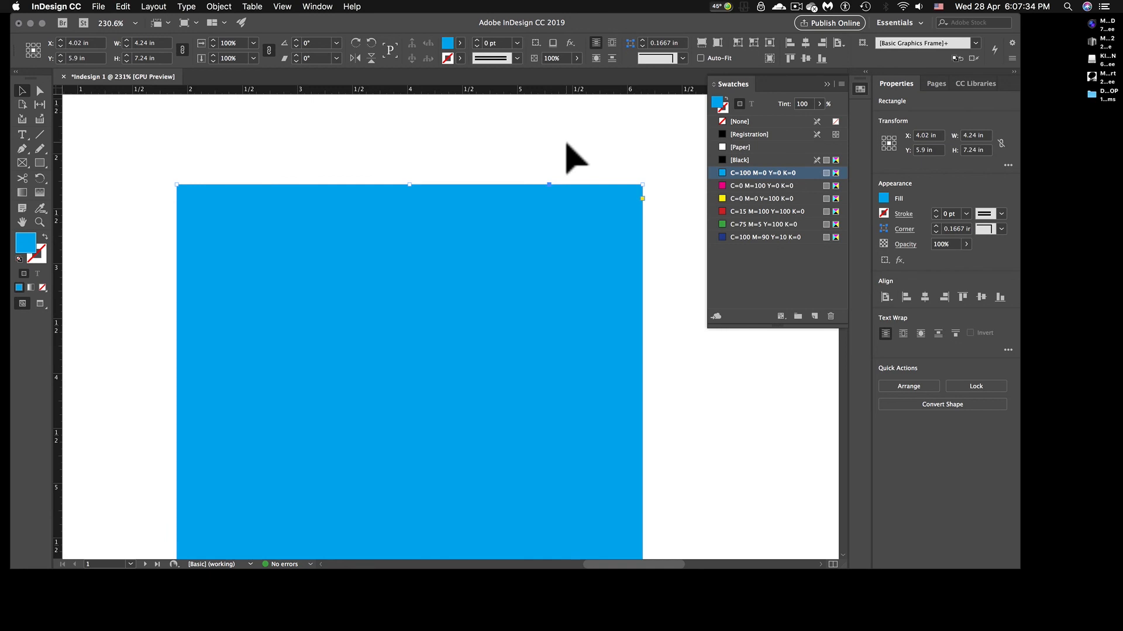
{"action": "key", "text": "super+z"}
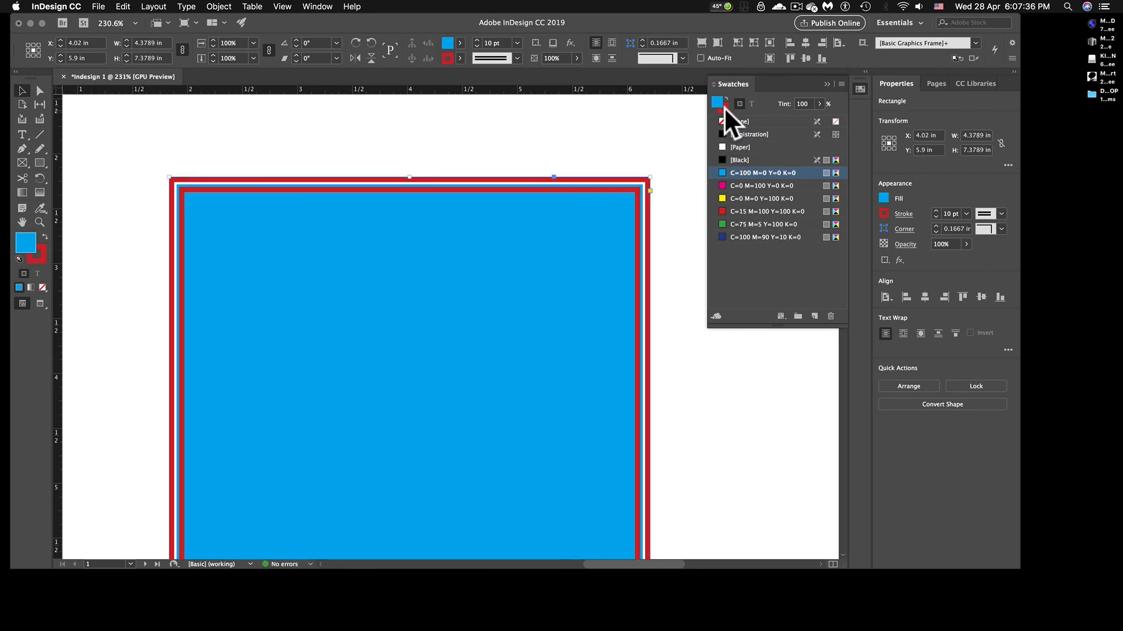
Make the rectangle's stroke active, apply the [None] swatch to it and undo that colour change
{"action": "left_click", "coordinate": [726, 107]}
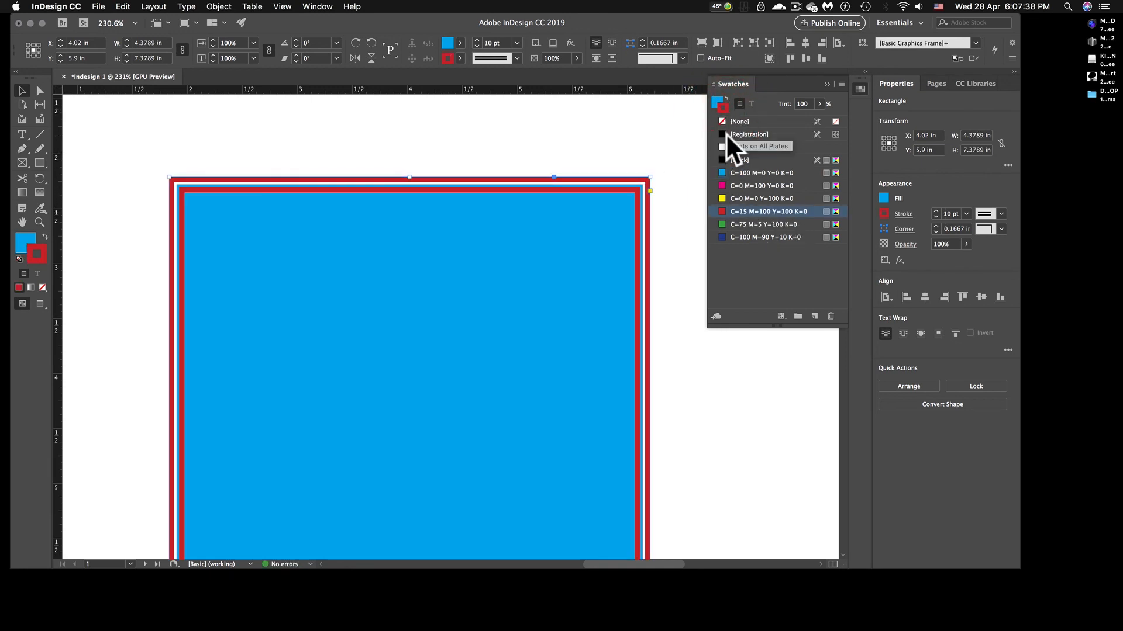
{"action": "left_click", "coordinate": [721, 121]}
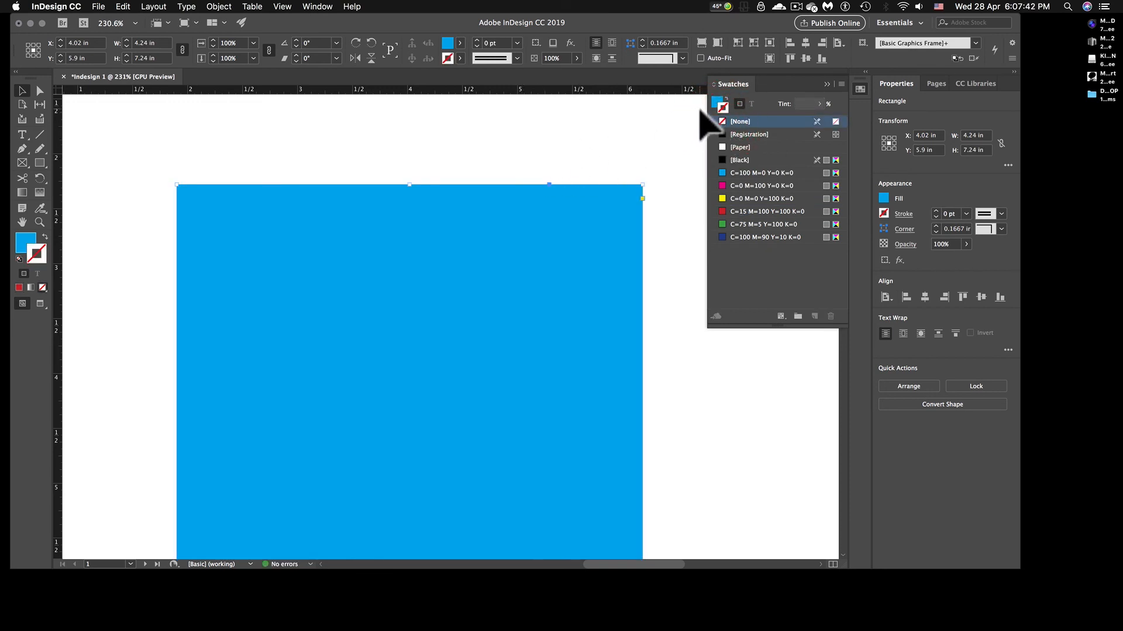
{"action": "key", "text": "super+z"}
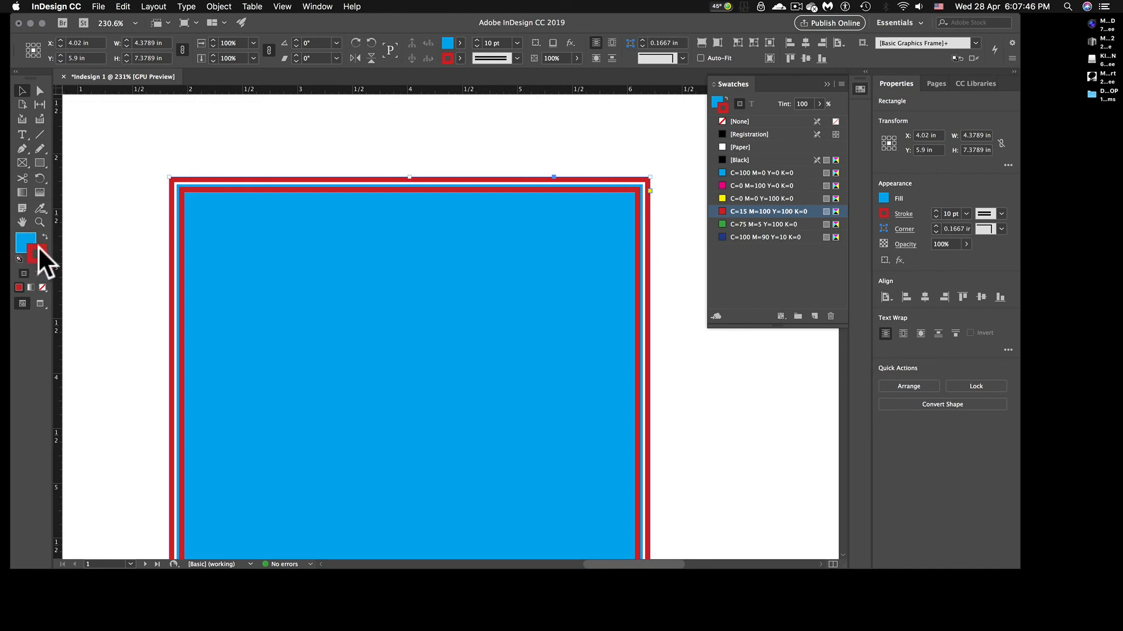
Remove the rectangle's stroke colour and move the rectangle slightly up and to the right, to about X 4.15 in, Y 5.67 in
{"action": "left_click", "coordinate": [42, 287]}
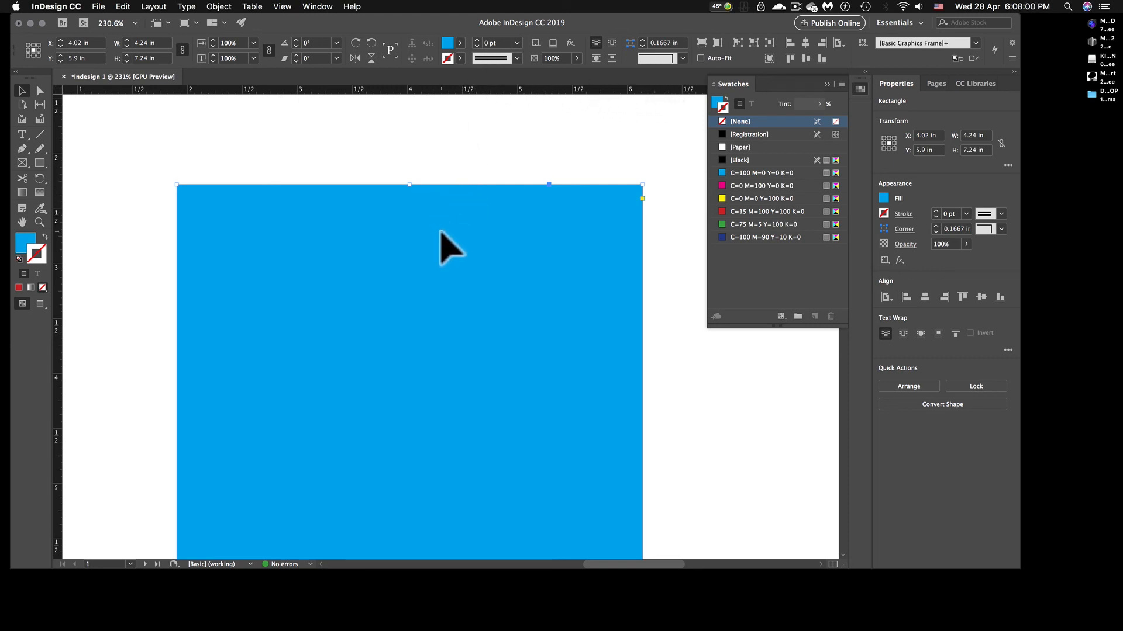
{"action": "left_click_drag", "start_coordinate": [440, 231], "coordinate": [453, 206]}
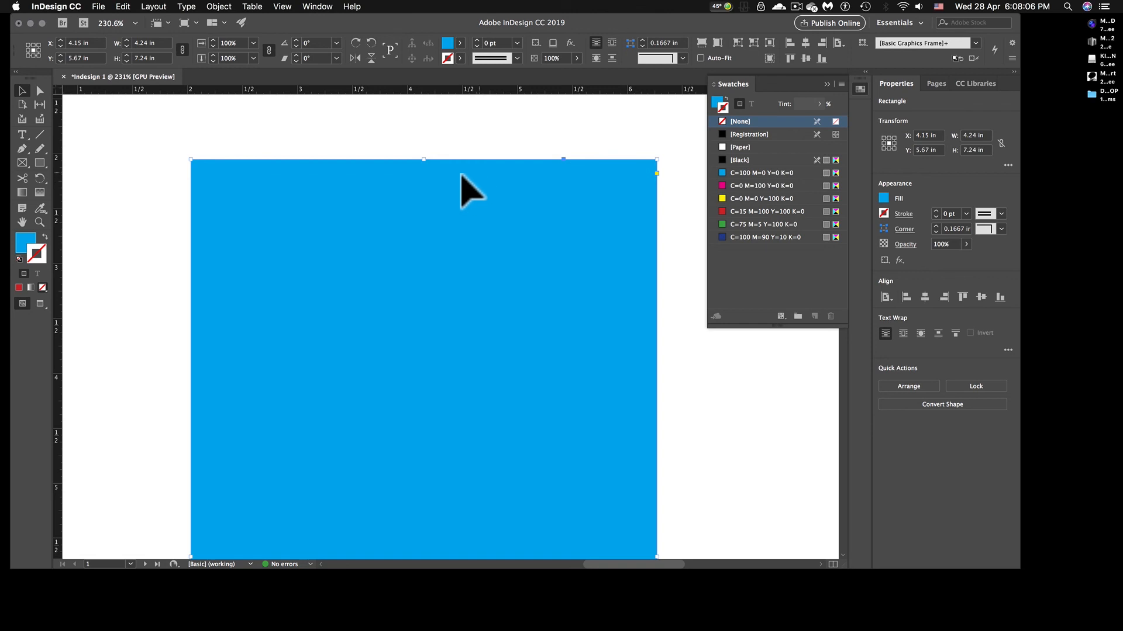
{"action": "left_click", "coordinate": [797, 7]}
{"action": "left_click", "coordinate": [804, 53]}
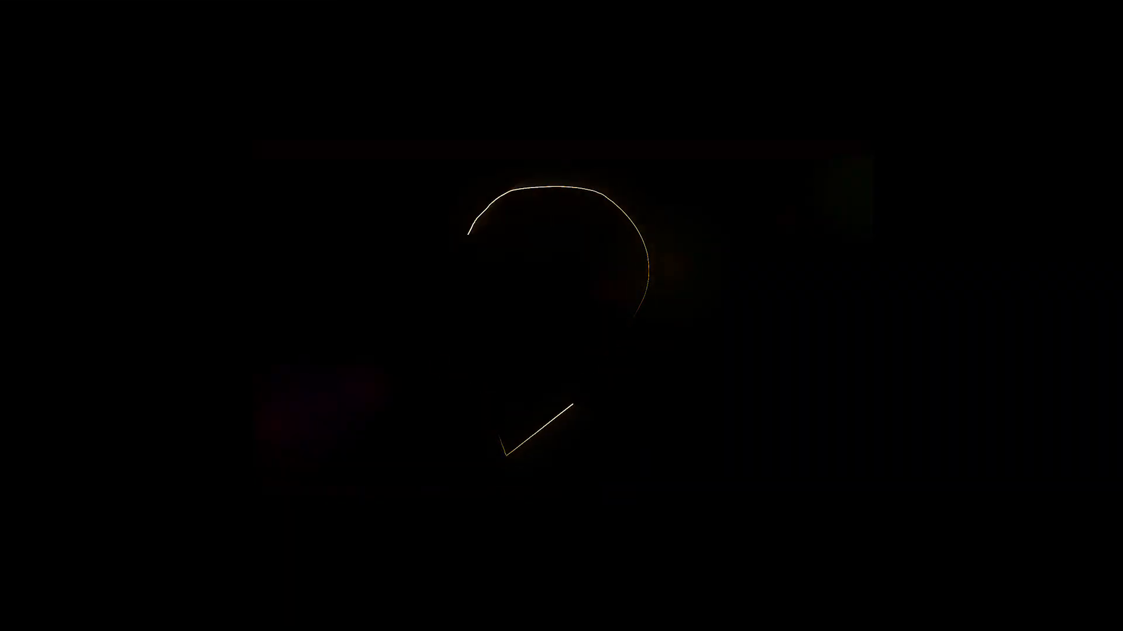